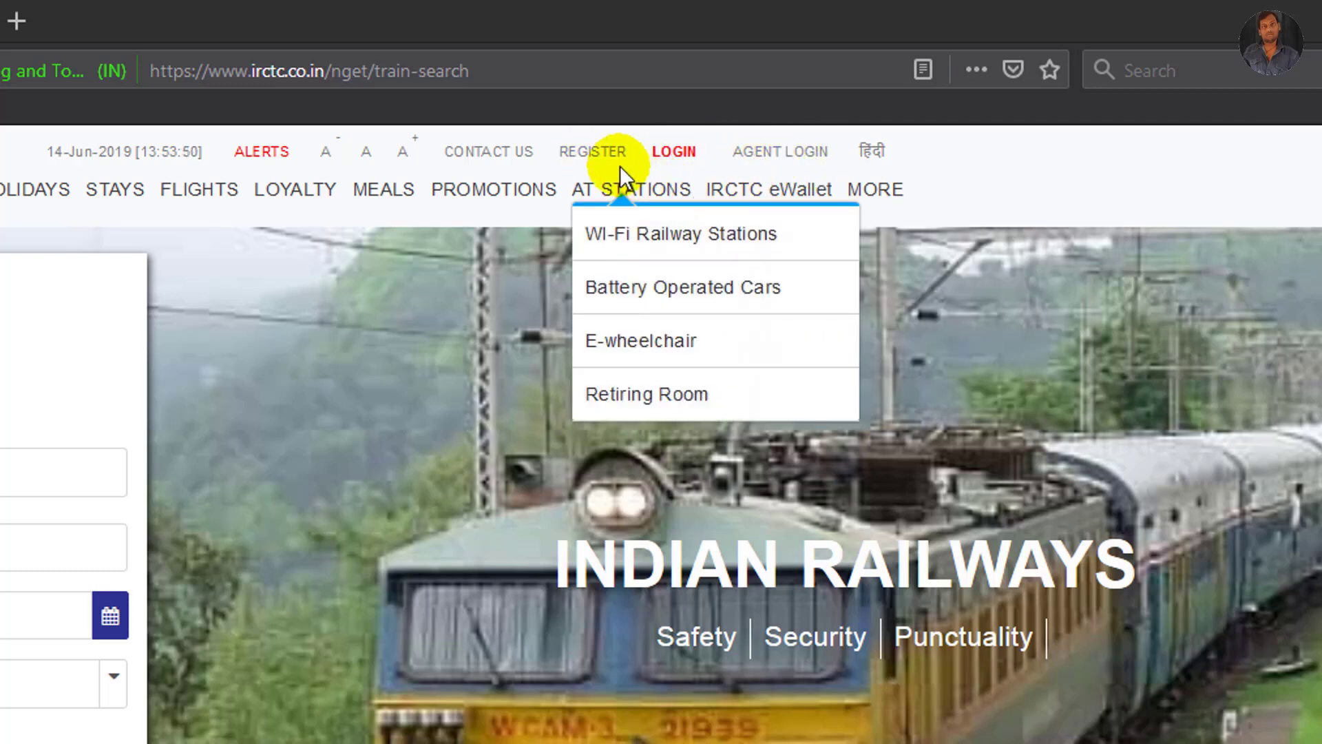
Open the Individual Registration form, review its account, personal and address fields, and return to the train search page.
{"action": "left_click", "coordinate": [598, 160]}
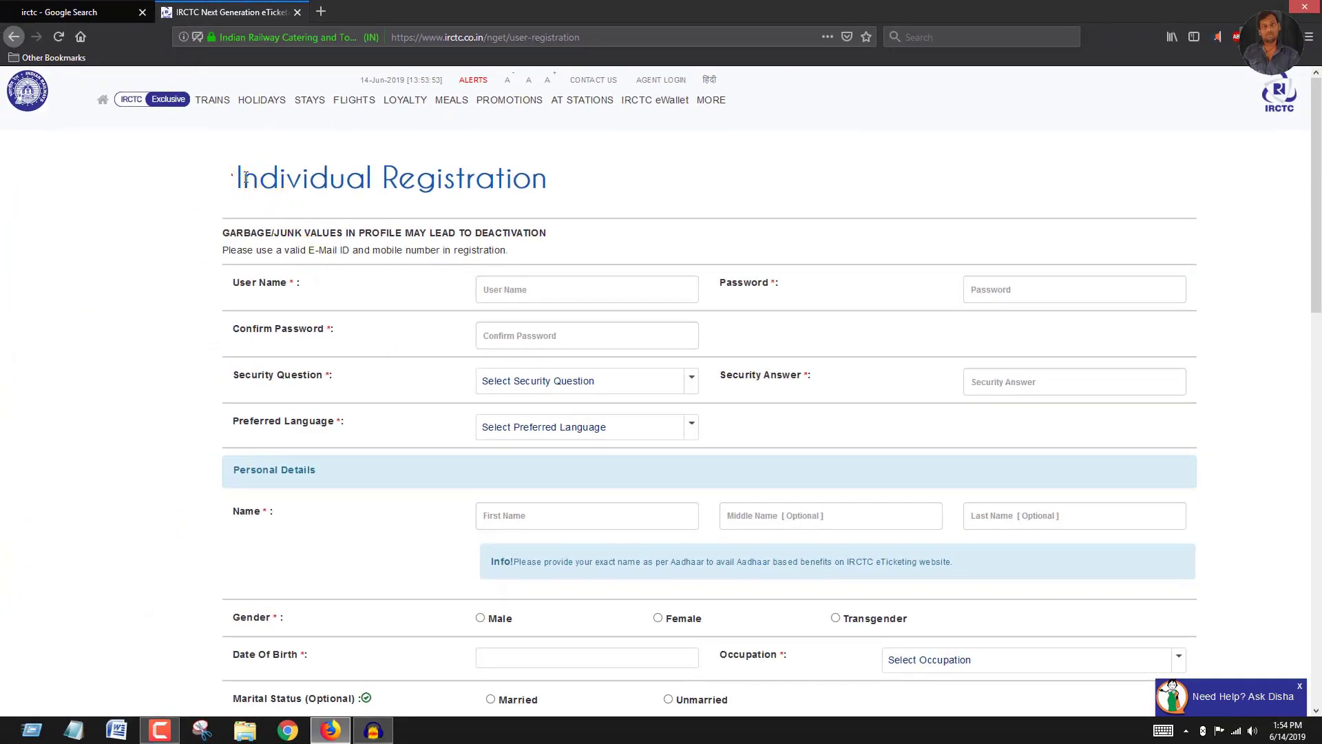
{"action": "left_click_drag", "start_coordinate": [246, 177], "coordinate": [622, 193]}
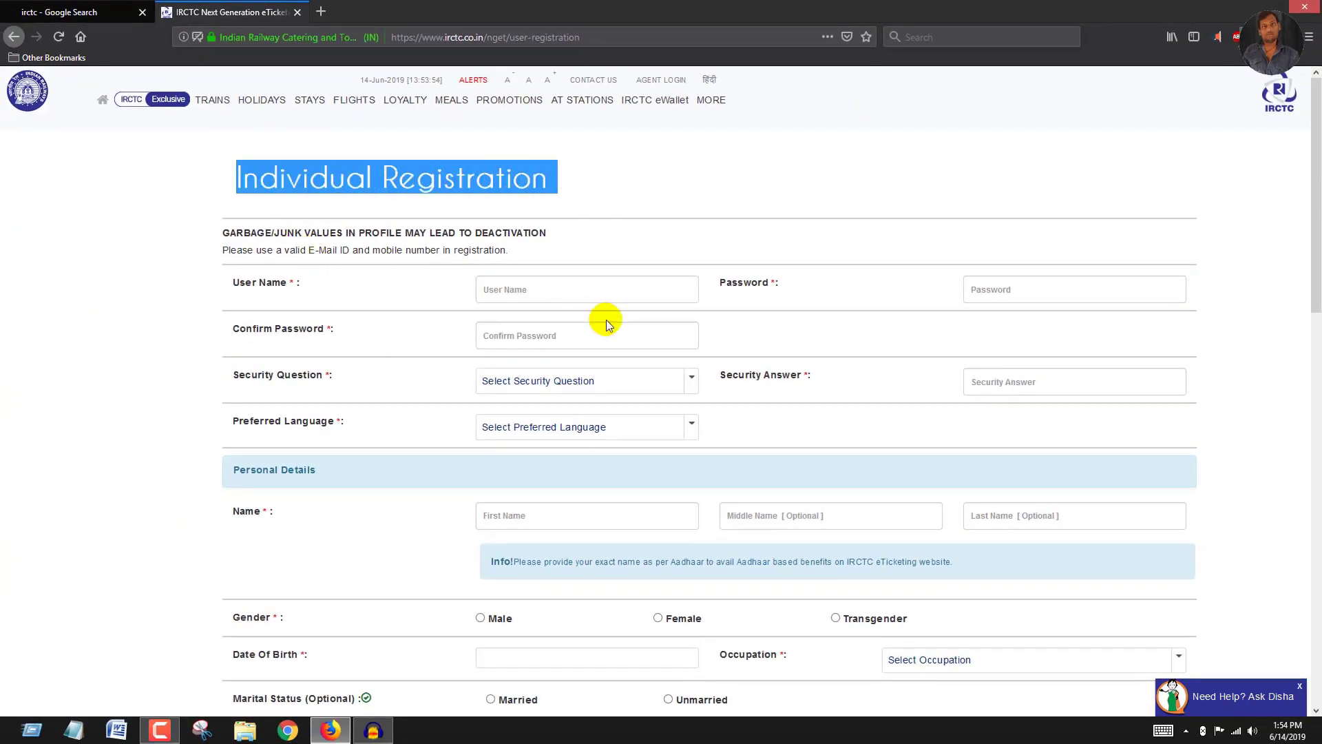
{"action": "scroll", "coordinate": [604, 322], "scroll_direction": "down", "scroll_amount": 5}
{"action": "scroll", "coordinate": [603, 326], "scroll_direction": "down", "scroll_amount": 5}
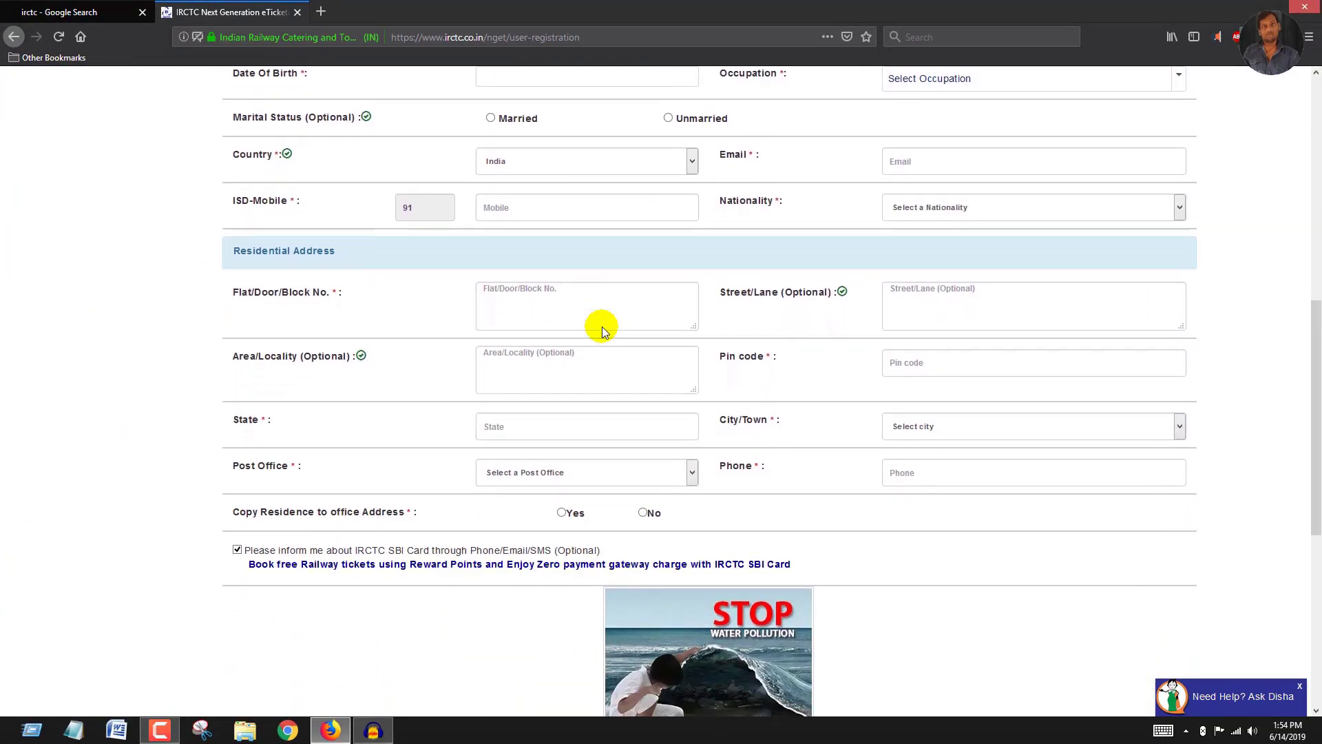
{"action": "scroll", "coordinate": [603, 327], "scroll_direction": "up", "scroll_amount": 10}
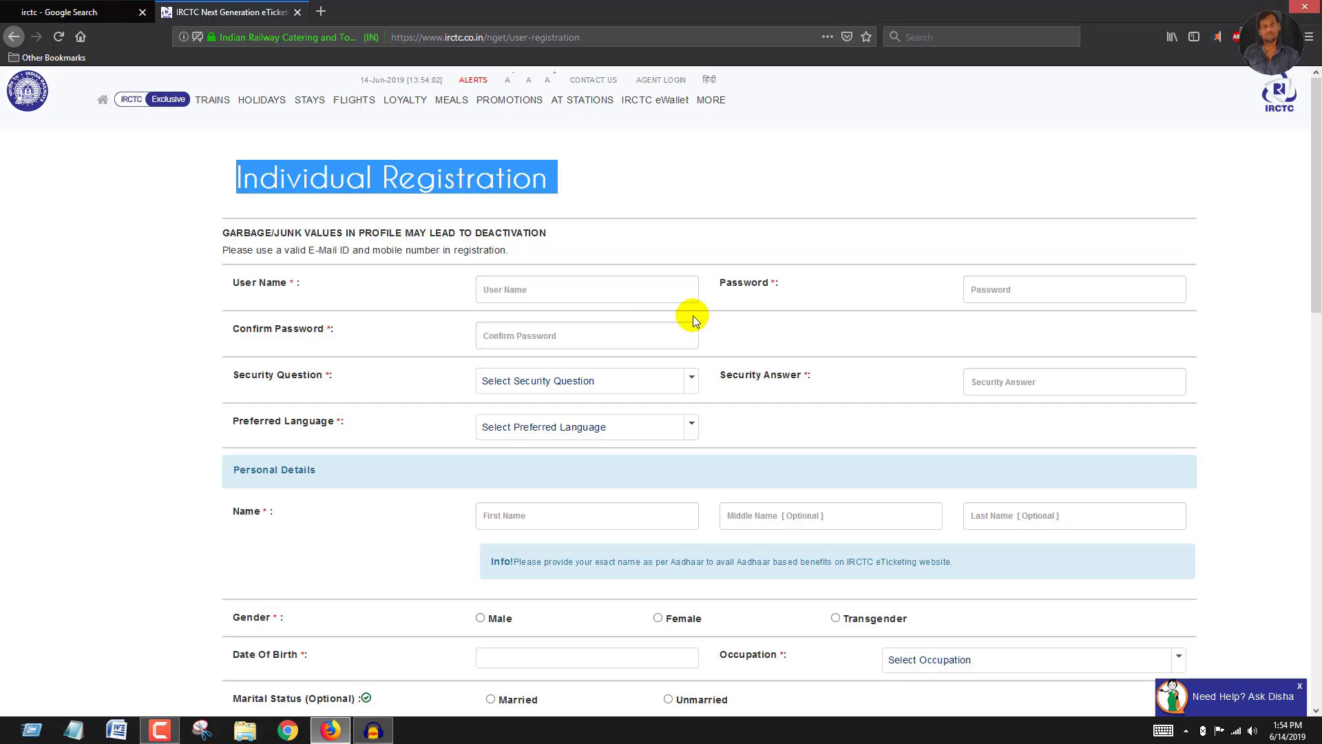
{"action": "key", "text": "alt+Left"}
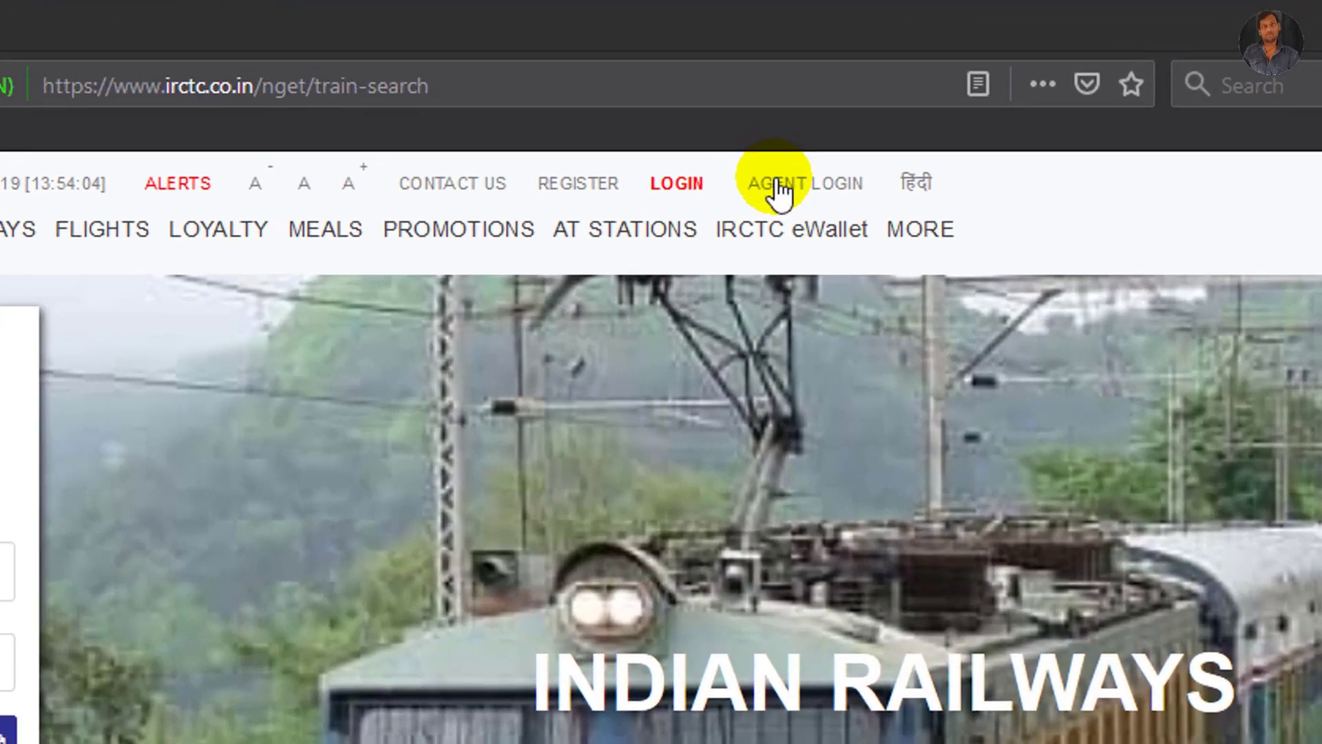
Open the sign-up form from the agent login page and examine its optional Aadhaar Card and PAN Card fields.
{"action": "left_click", "coordinate": [782, 192]}
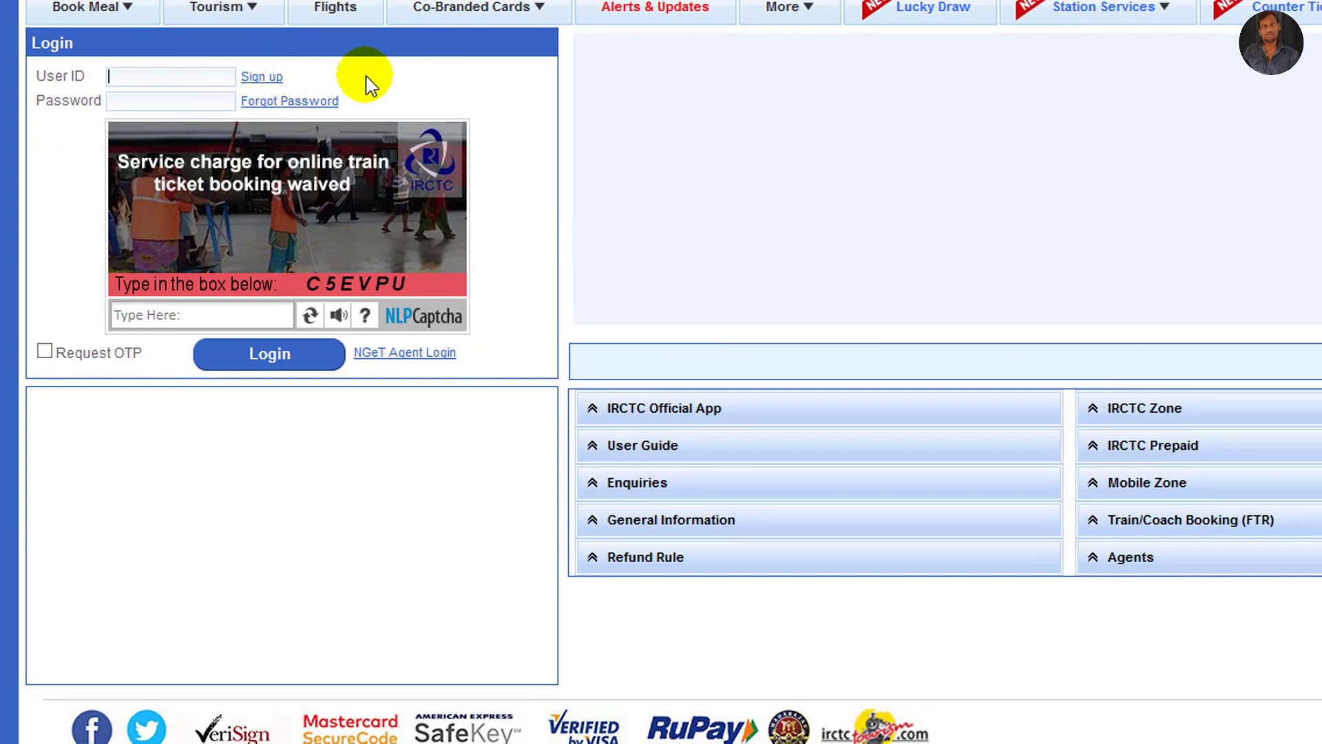
{"action": "left_click", "coordinate": [259, 80]}
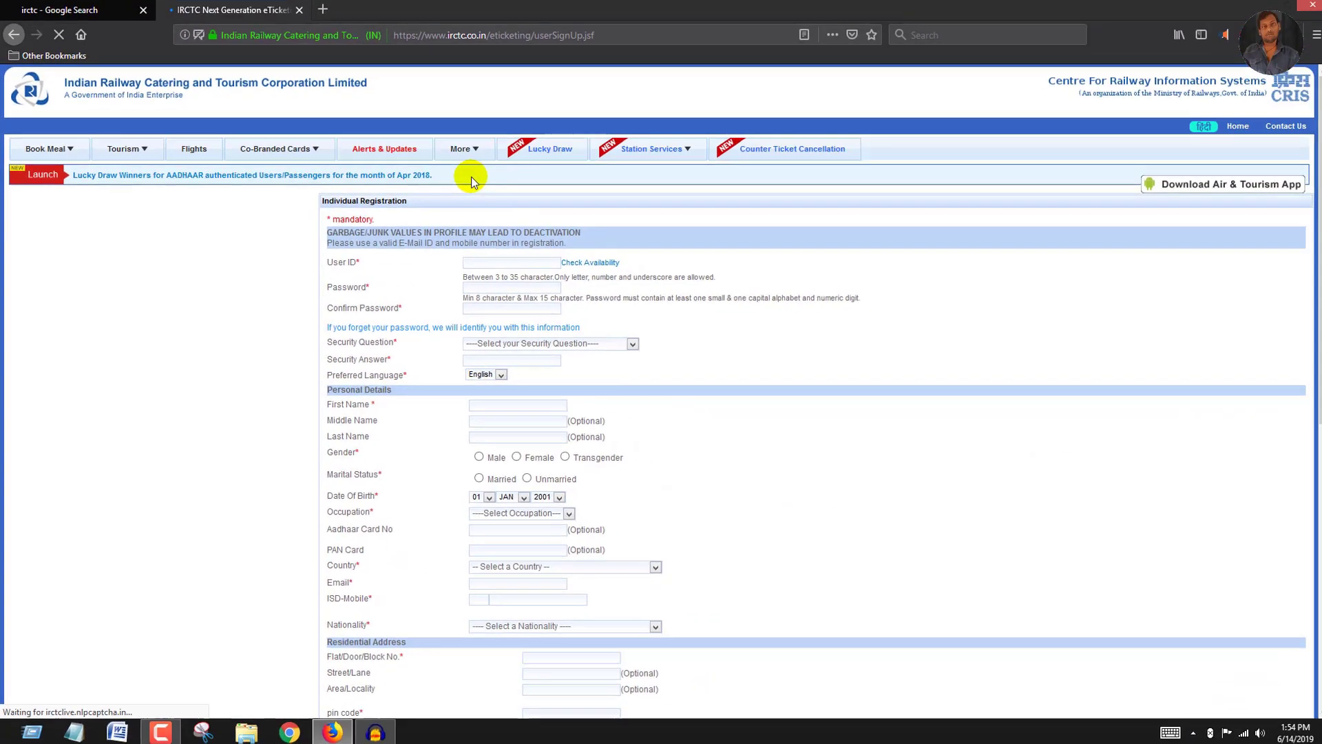
{"action": "scroll", "coordinate": [501, 320], "scroll_direction": "down", "scroll_amount": 5}
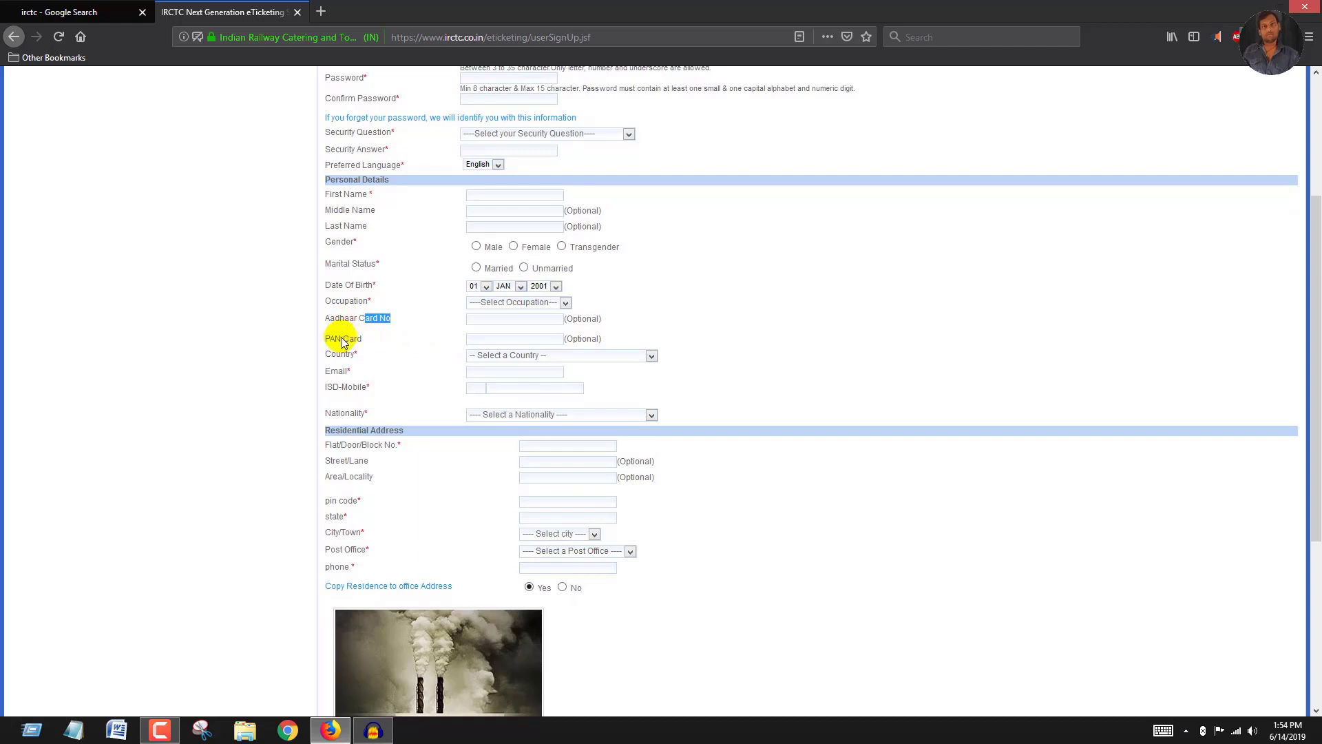
{"action": "left_click_drag", "start_coordinate": [335, 339], "coordinate": [405, 348]}
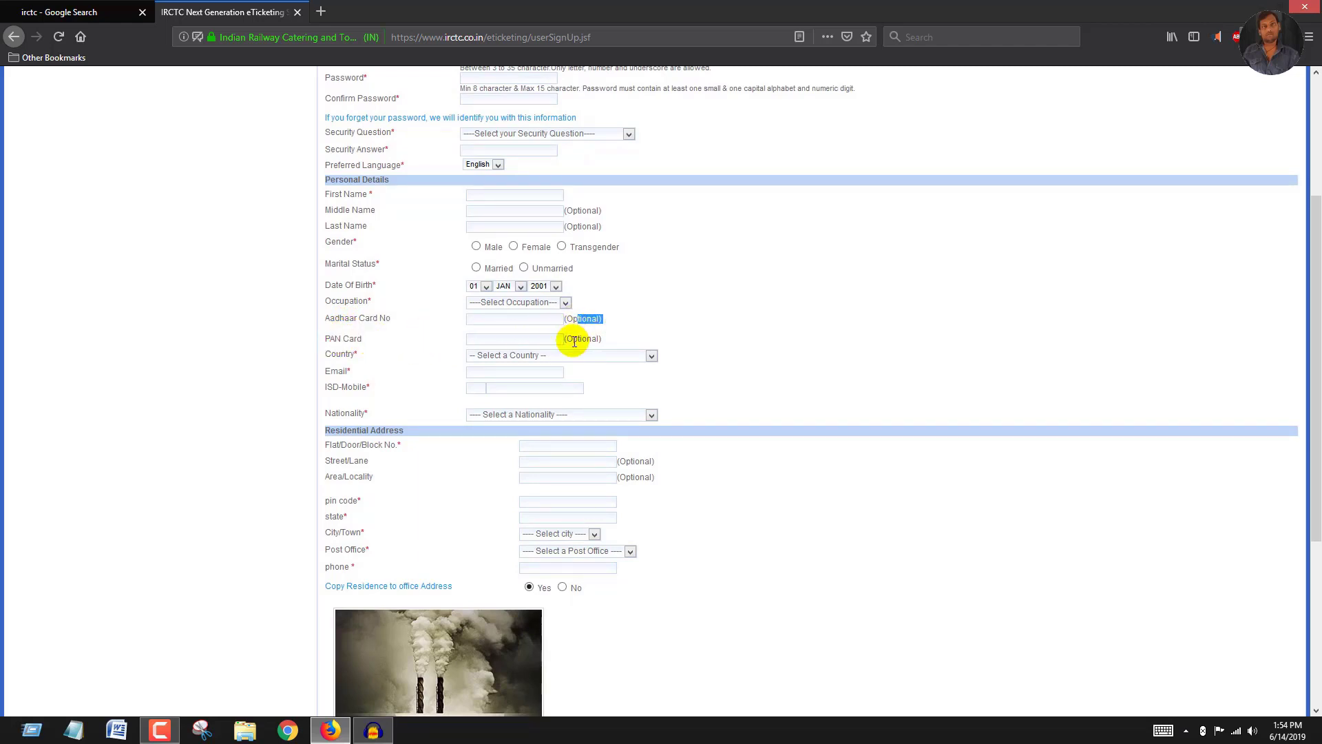
{"action": "scroll", "coordinate": [615, 330], "scroll_direction": "up", "scroll_amount": 3}
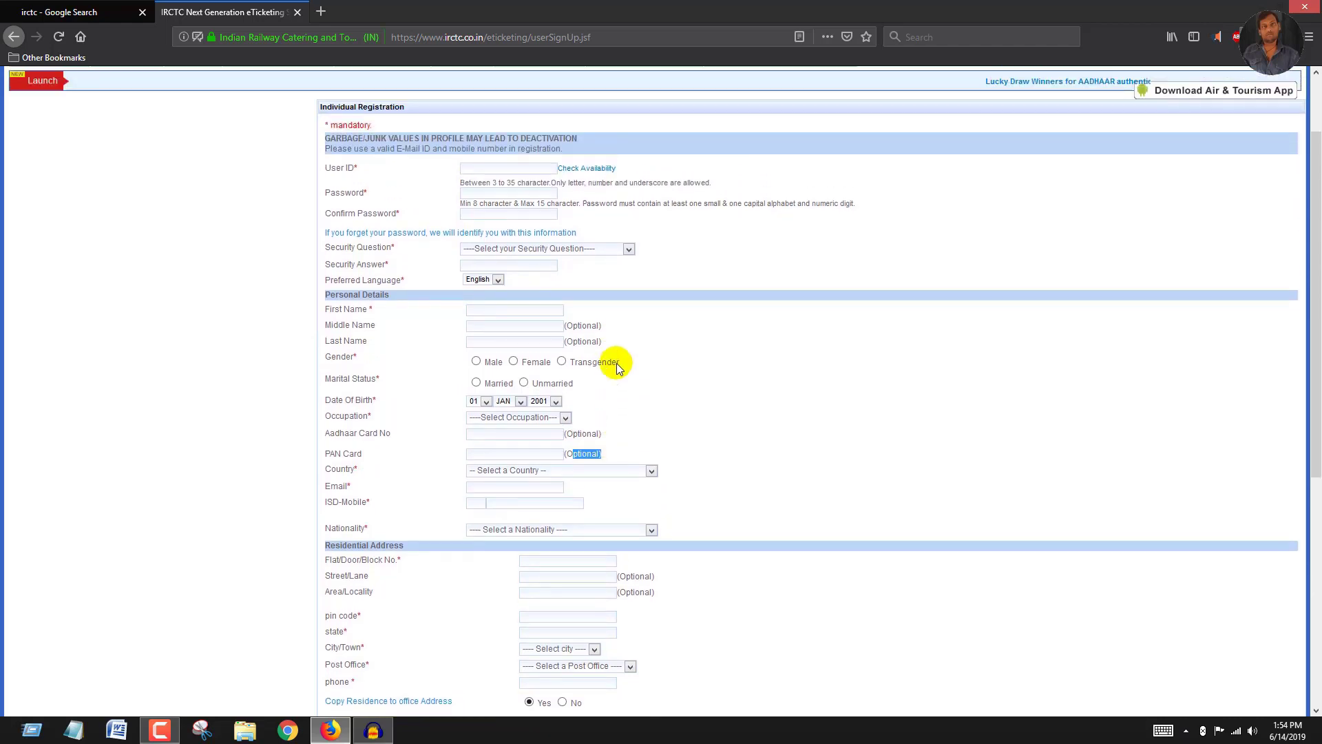
{"action": "left_click_drag", "start_coordinate": [352, 468], "coordinate": [425, 459]}
{"action": "left_click", "coordinate": [472, 459]}
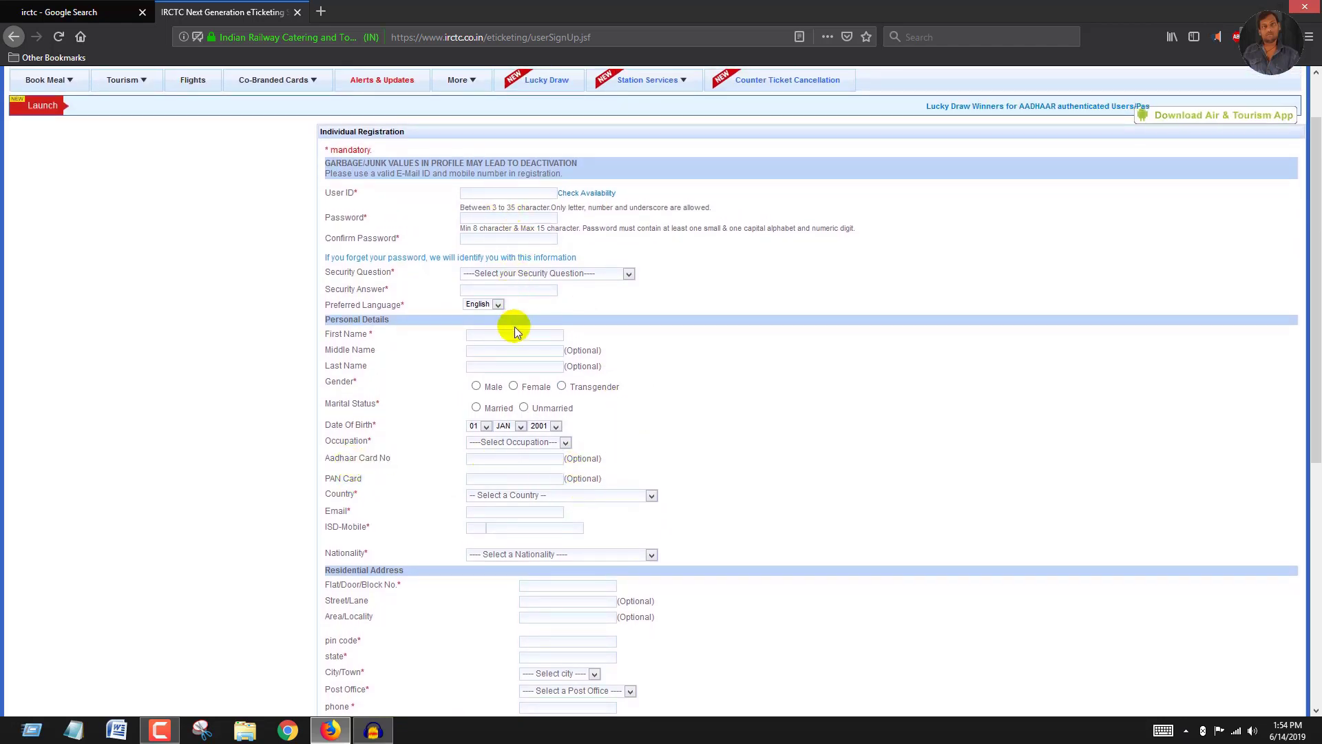
Review the remaining residential address fields of the sign-up form and return to the train search page.
{"action": "scroll", "coordinate": [526, 427], "scroll_direction": "down", "scroll_amount": 2}
{"action": "scroll", "coordinate": [544, 482], "scroll_direction": "down", "scroll_amount": 5}
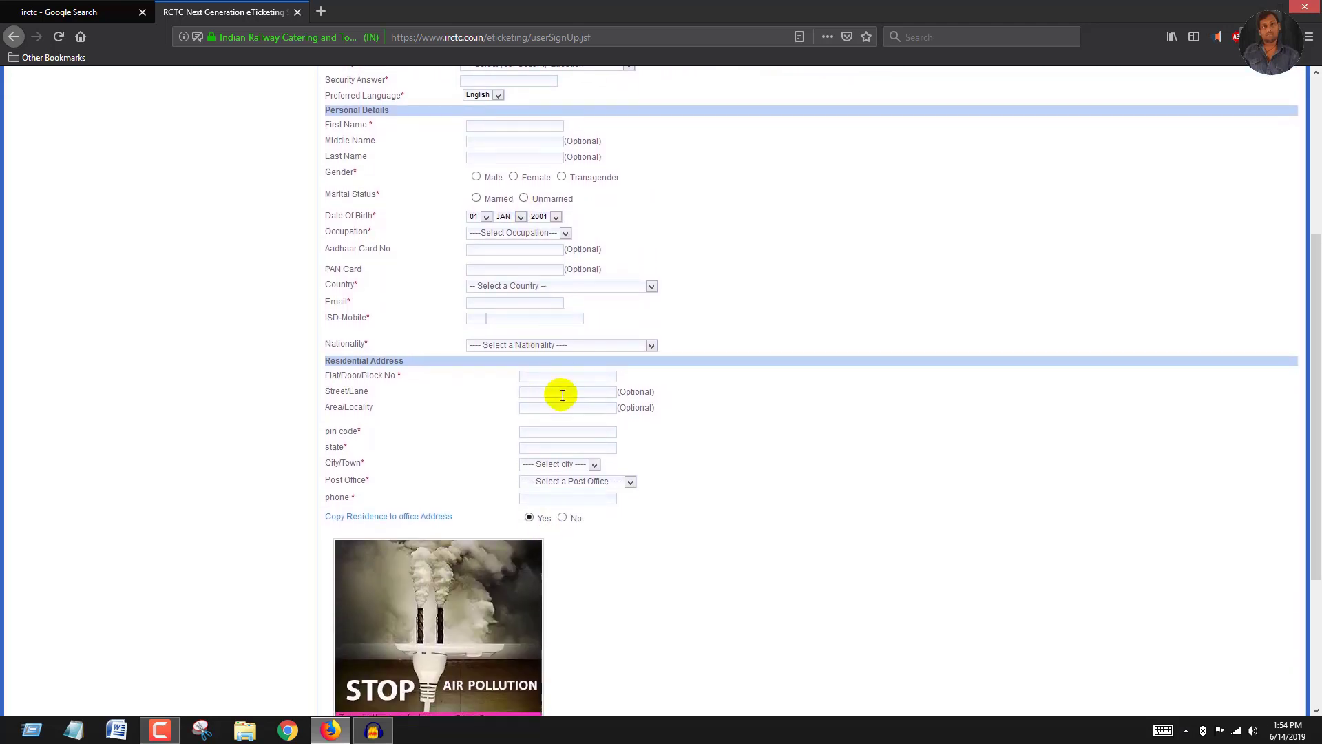
{"action": "scroll", "coordinate": [561, 432], "scroll_direction": "up", "scroll_amount": 7}
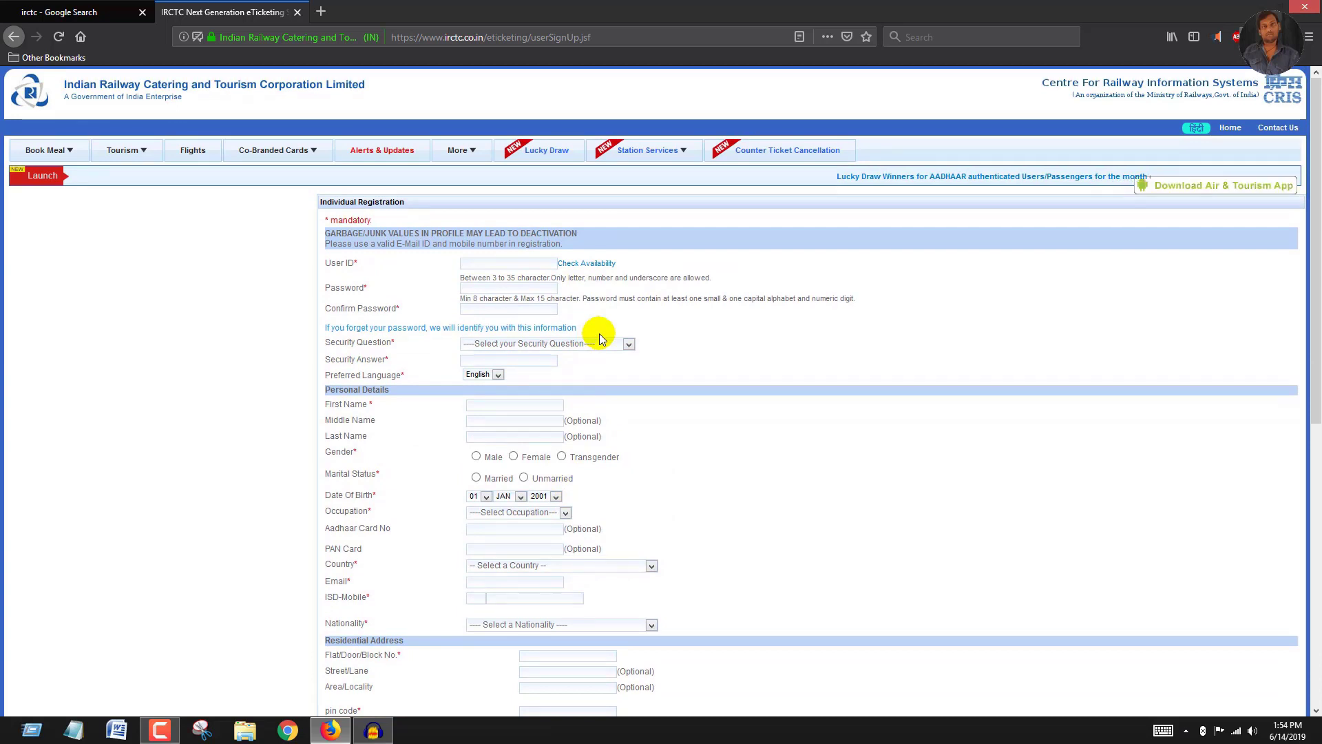
{"action": "key", "text": "alt+Left"}
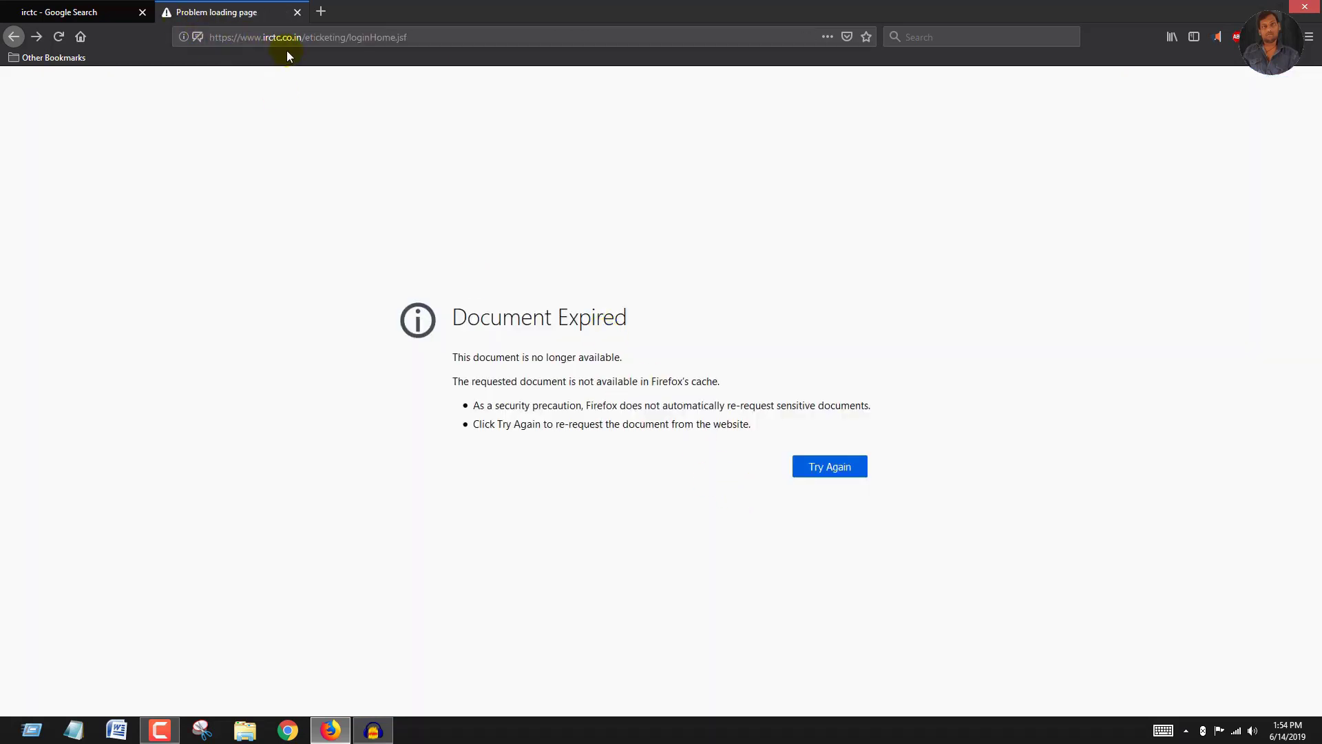
{"action": "key", "text": "alt+Left"}
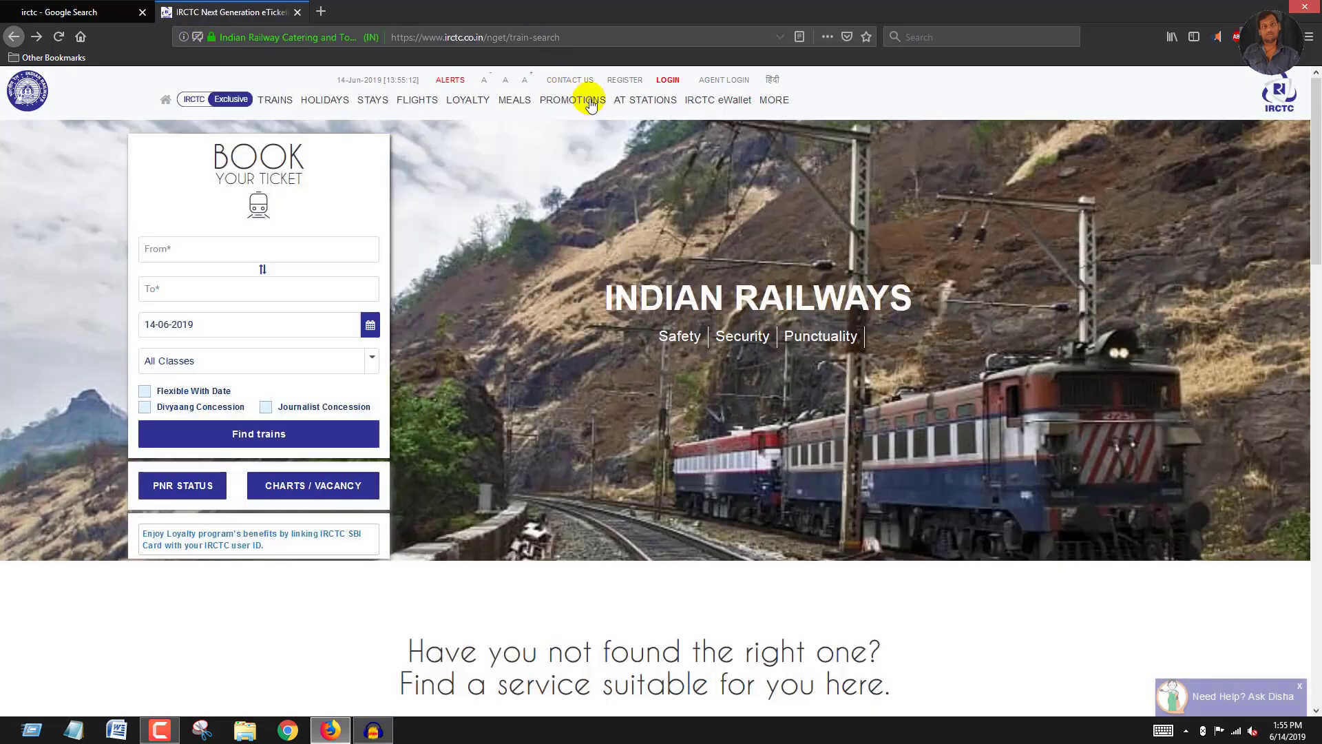
Log in to the account by entering the user name, the account password and the displayed captcha text.
{"action": "left_click", "coordinate": [671, 84]}
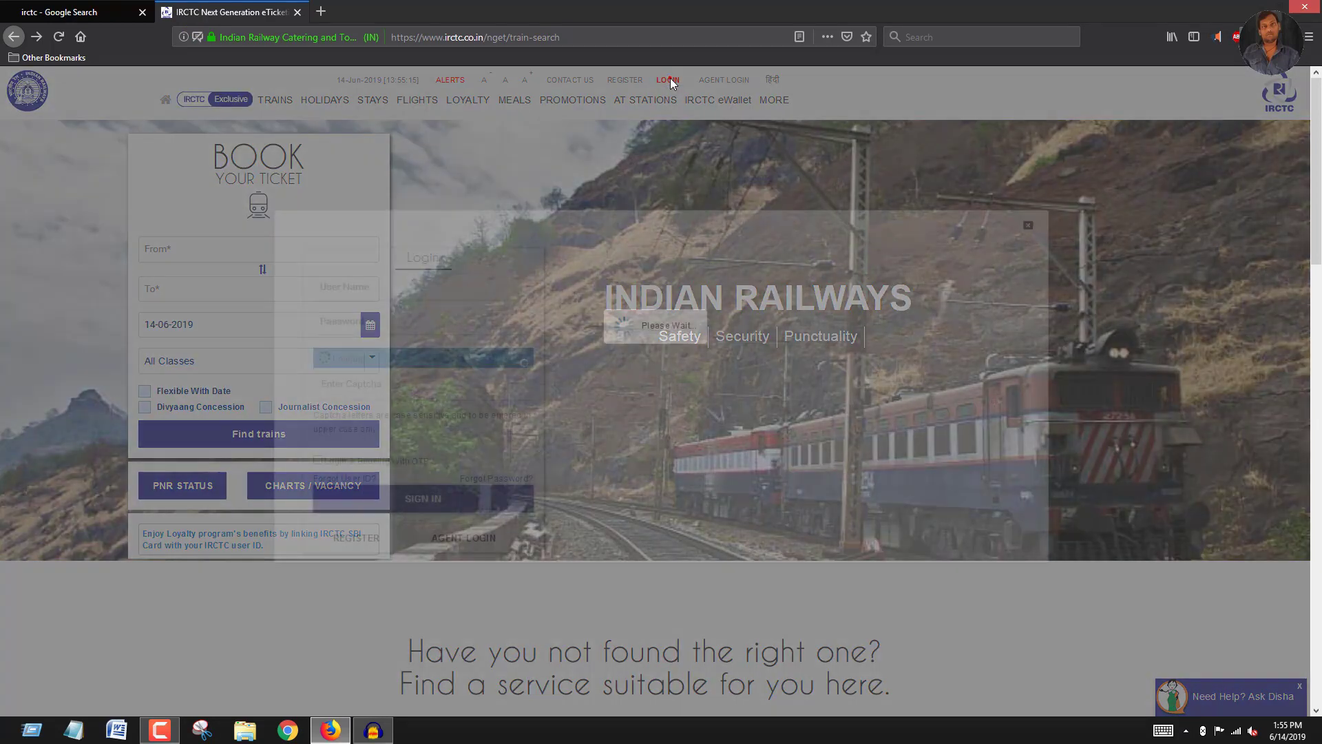
{"action": "left_click", "coordinate": [386, 326]}
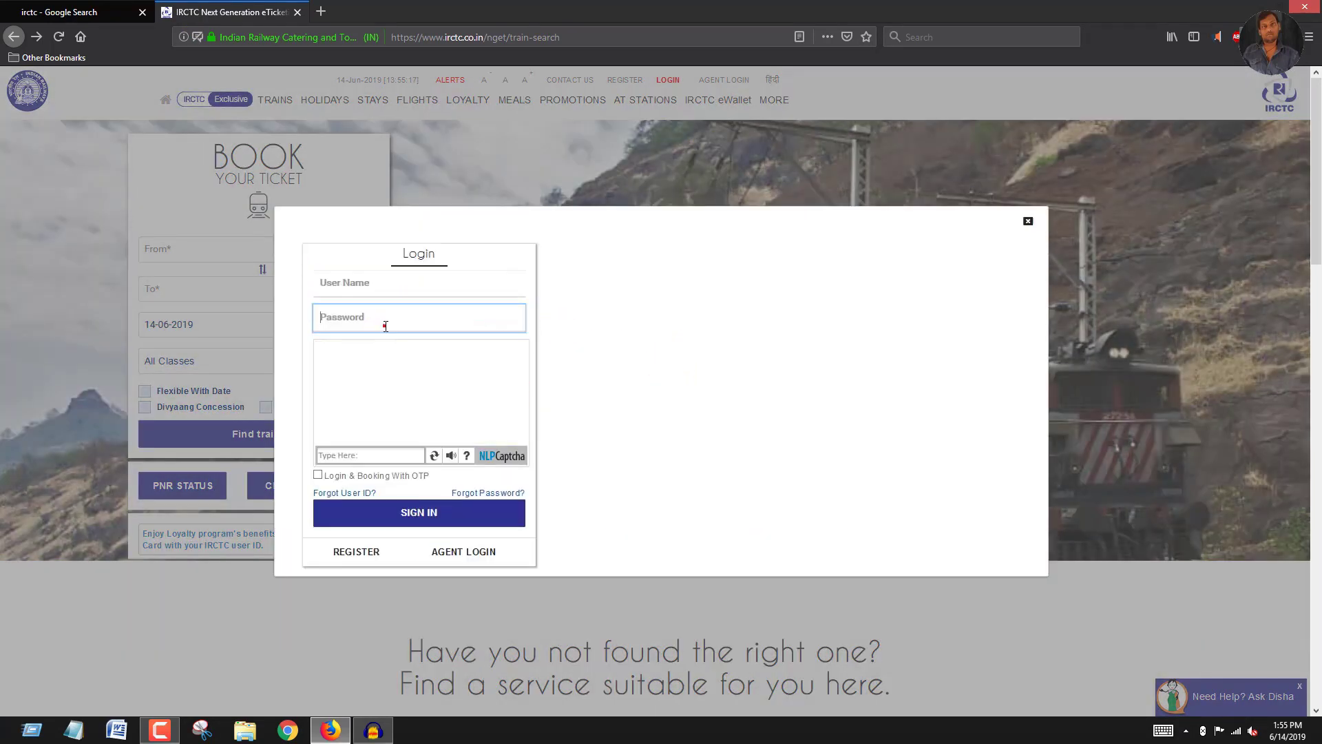
{"action": "left_click", "coordinate": [370, 286]}
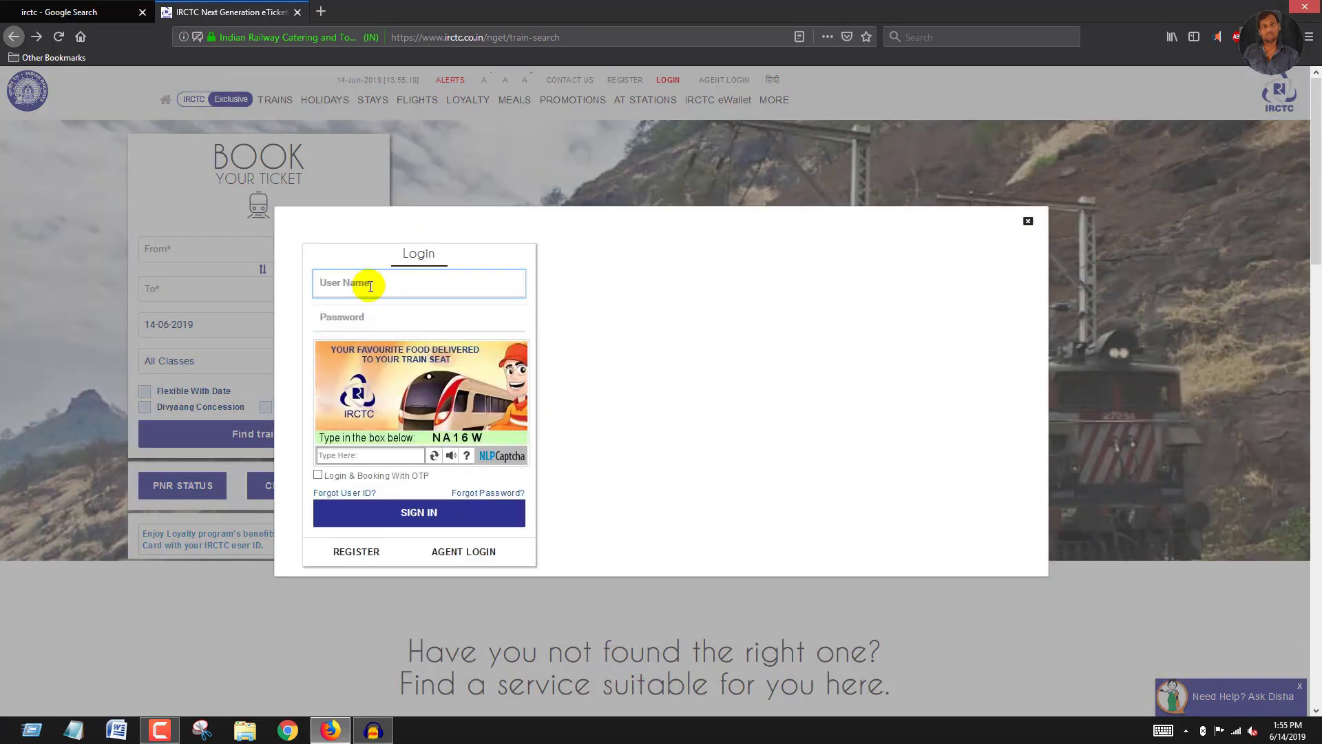
{"action": "type", "text": "s"}
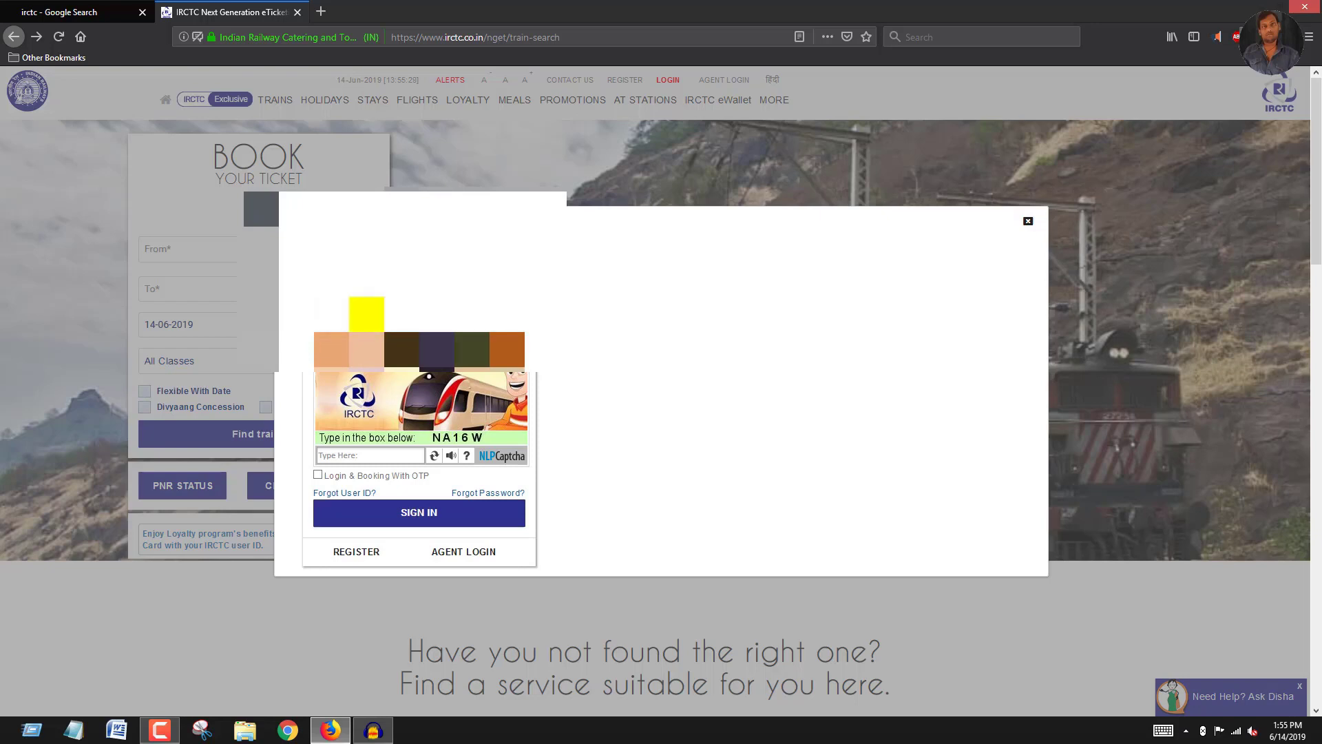
{"action": "left_click", "coordinate": [351, 456]}
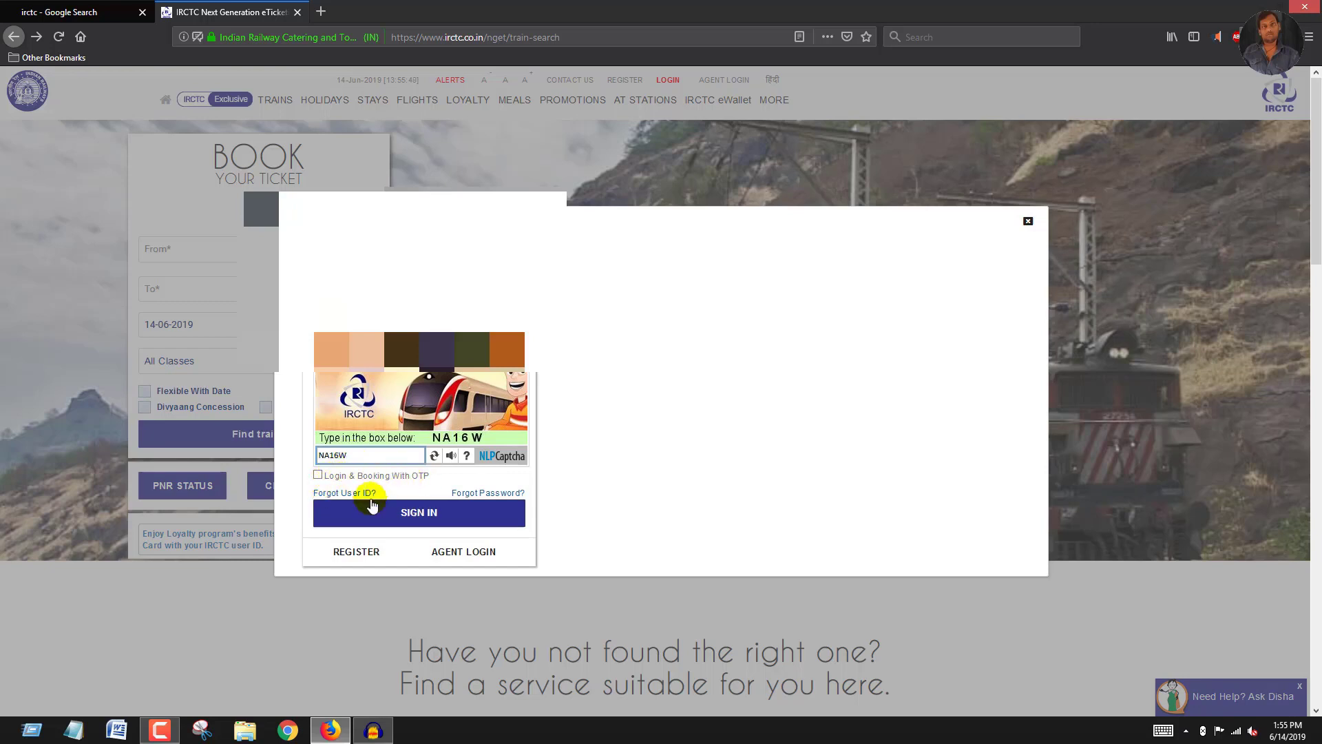
{"action": "left_click", "coordinate": [405, 515]}
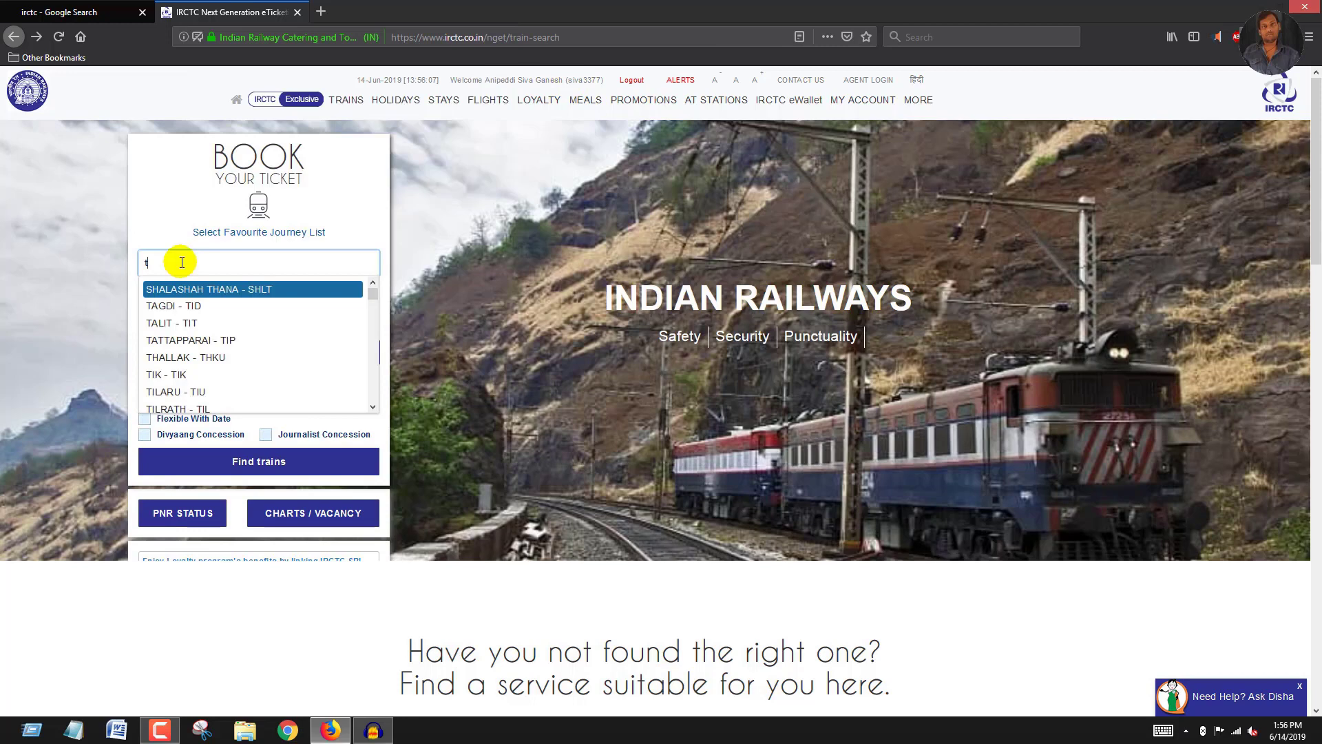
Find trains from RAJAHMUNDRY - RJY to HYDERABAD DECAN - HYB on 29-06-2019 in AC First Class (1A).
{"action": "left_click", "coordinate": [182, 286]}
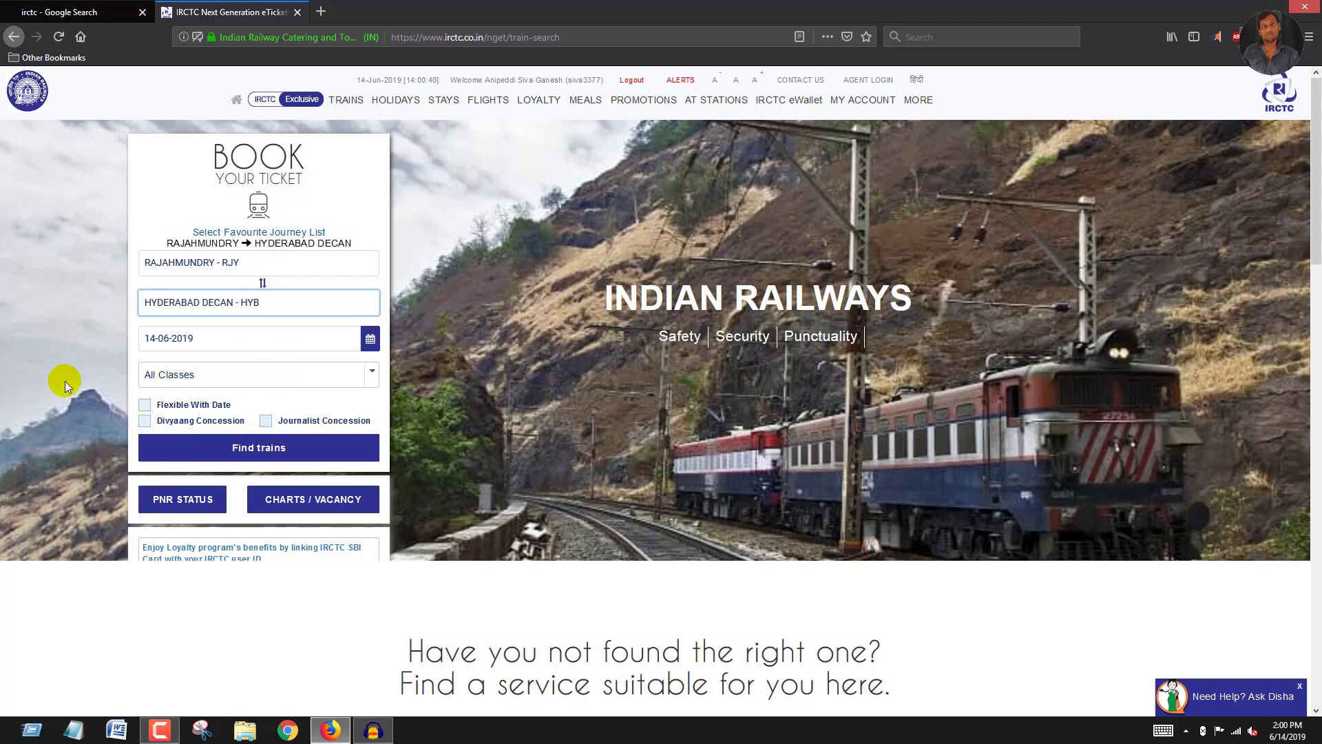
{"action": "left_click", "coordinate": [261, 376]}
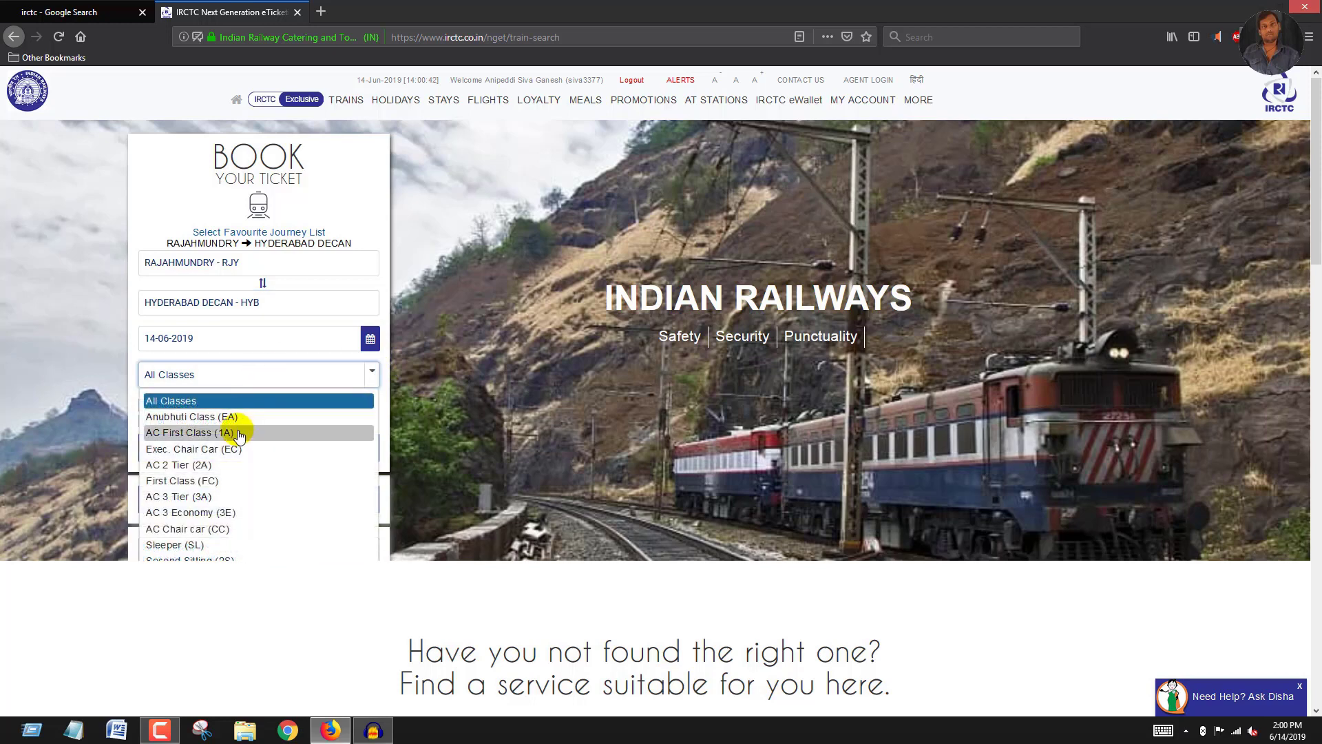
{"action": "left_click", "coordinate": [172, 434]}
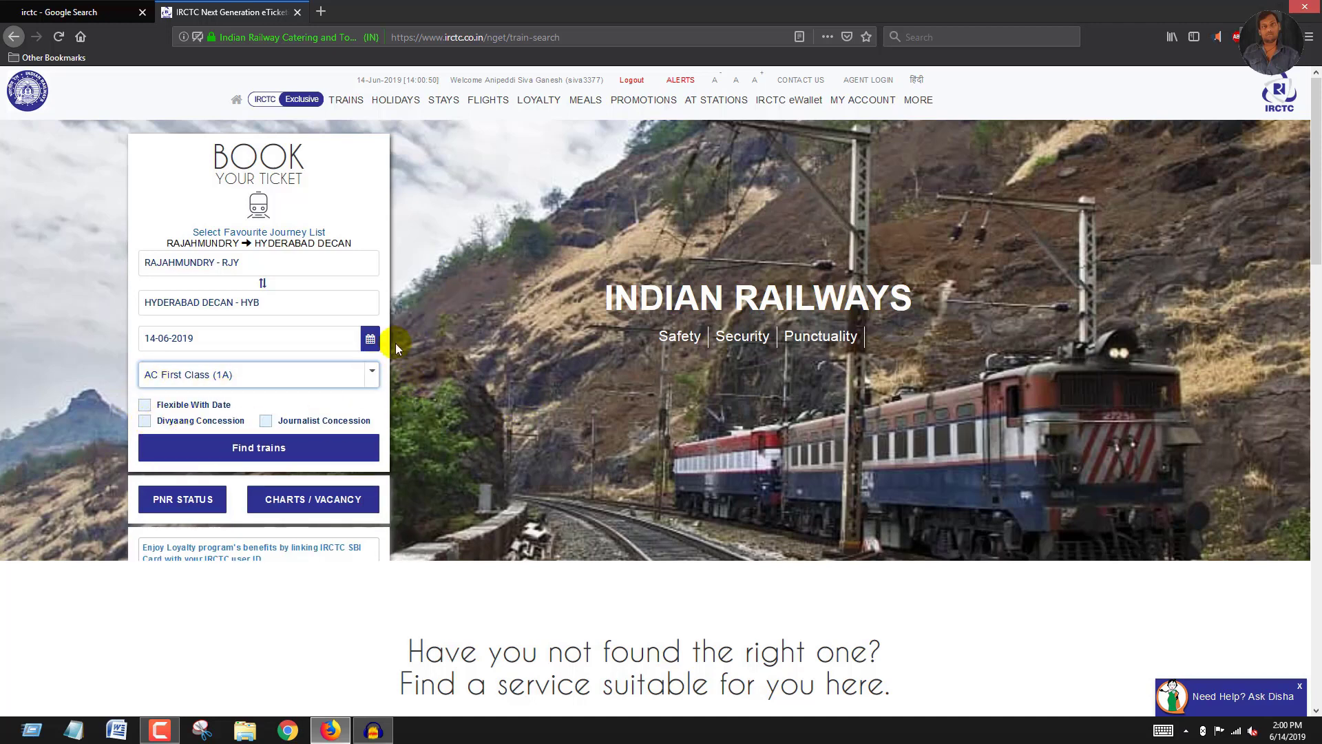
{"action": "left_click", "coordinate": [370, 337]}
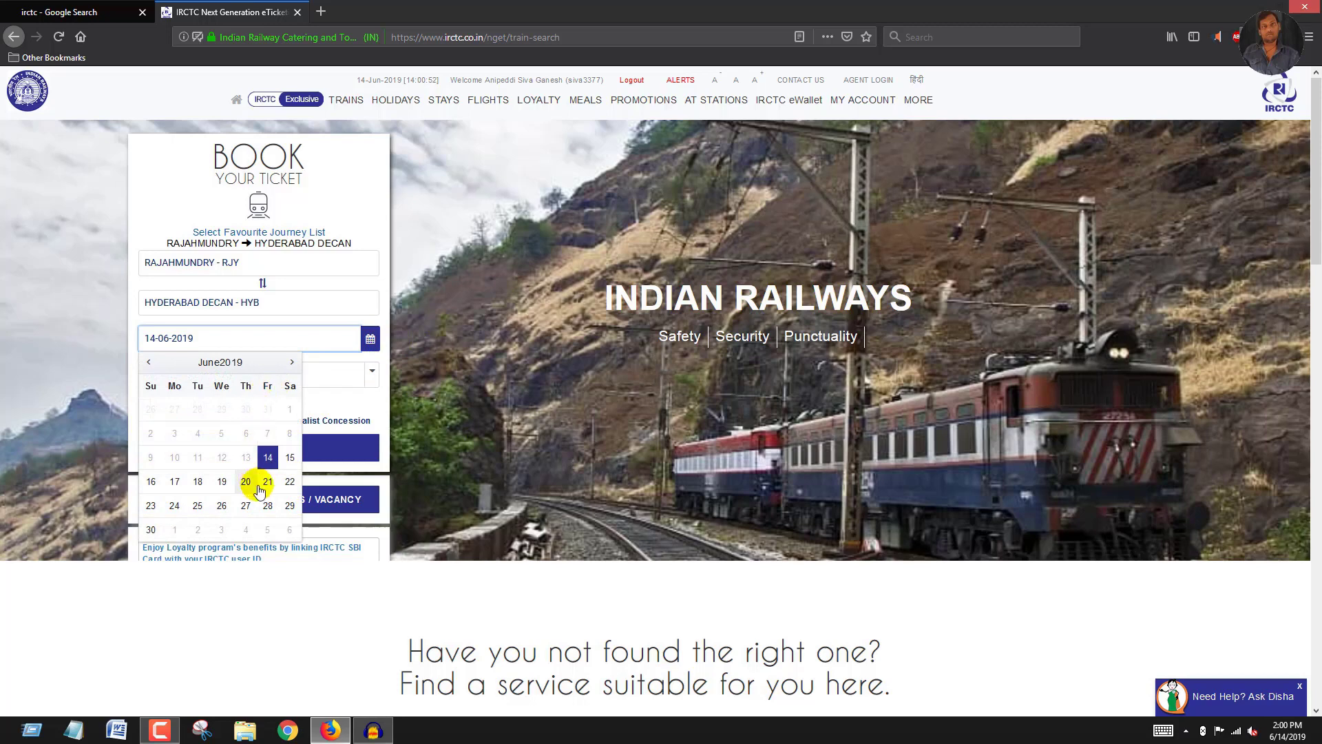
{"action": "left_click", "coordinate": [290, 508]}
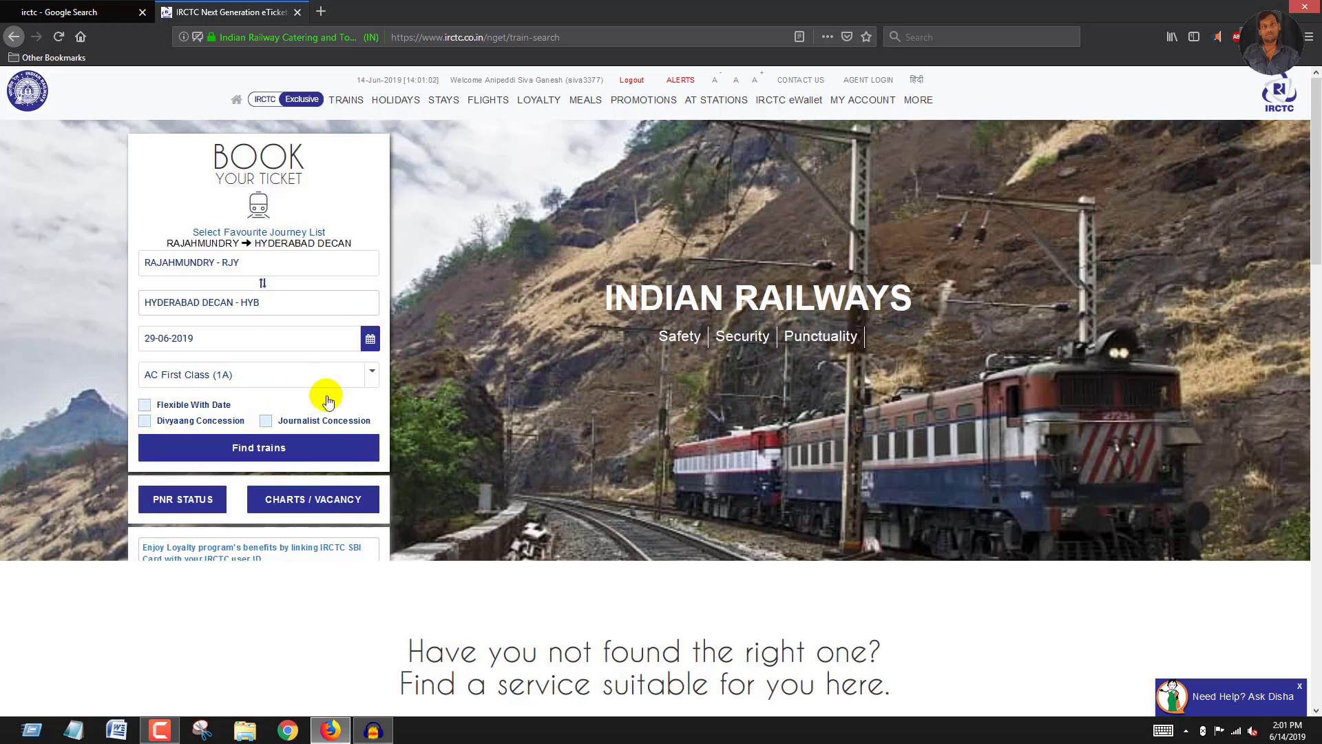
{"action": "left_click", "coordinate": [232, 451]}
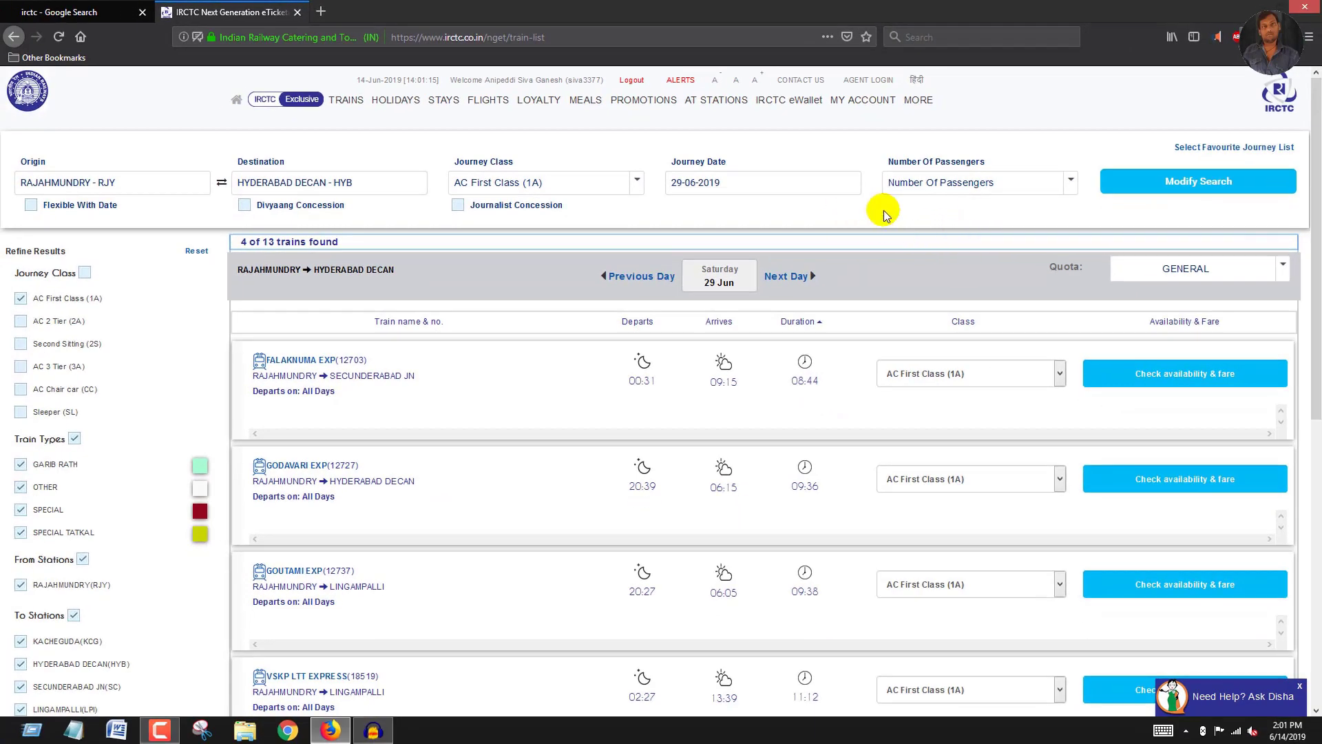
Set the number of passengers to 2 and update the train search.
{"action": "left_click", "coordinate": [951, 182]}
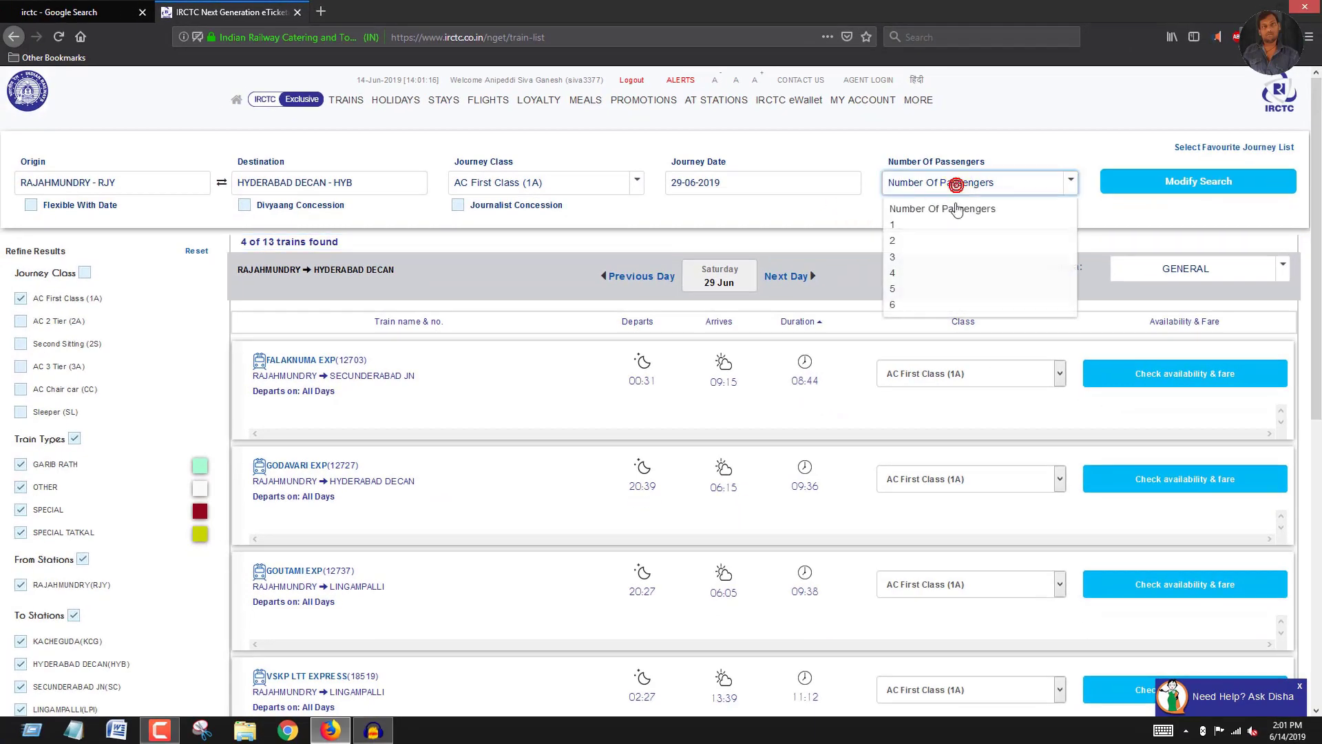
{"action": "left_click", "coordinate": [930, 241]}
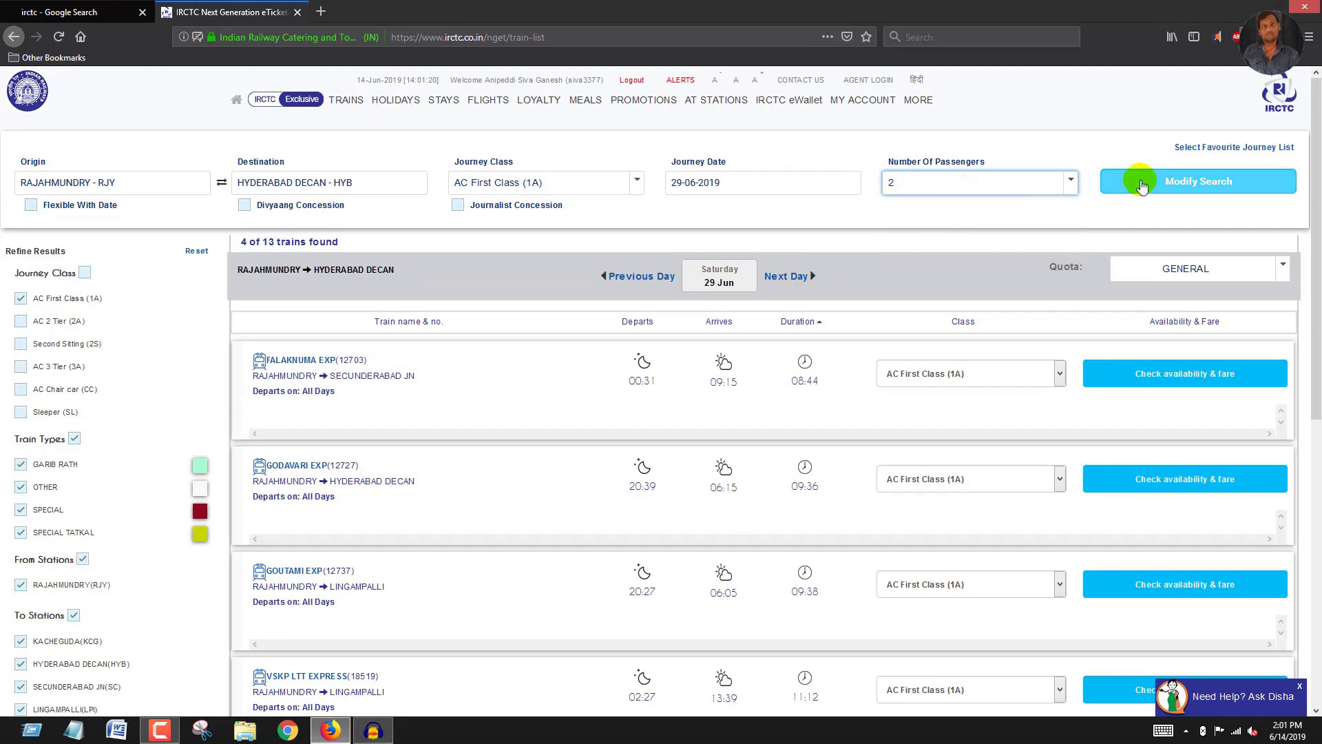
{"action": "left_click", "coordinate": [1252, 188]}
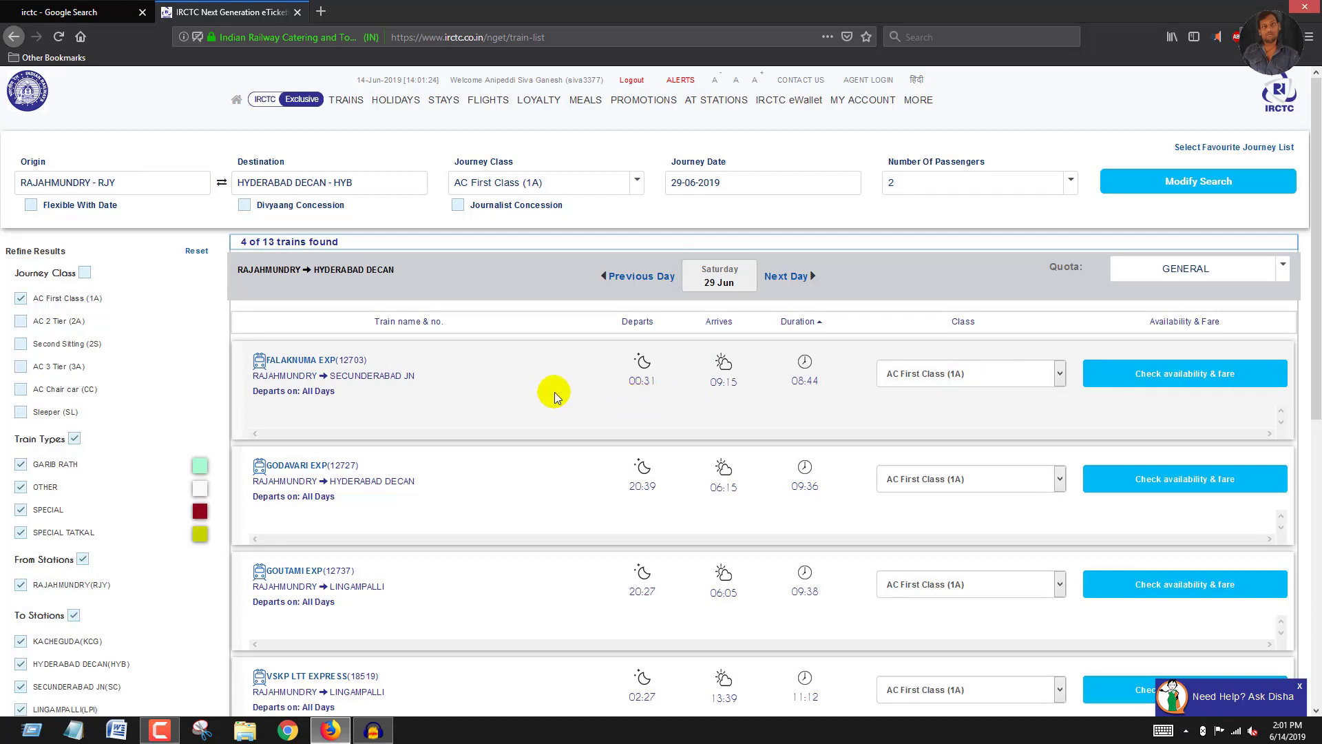
Review the FALAKNUMA EXP (12703) timings and check its AC First Class (1A) availability and fare.
{"action": "left_click_drag", "start_coordinate": [609, 377], "coordinate": [801, 409]}
{"action": "left_click", "coordinate": [801, 410]}
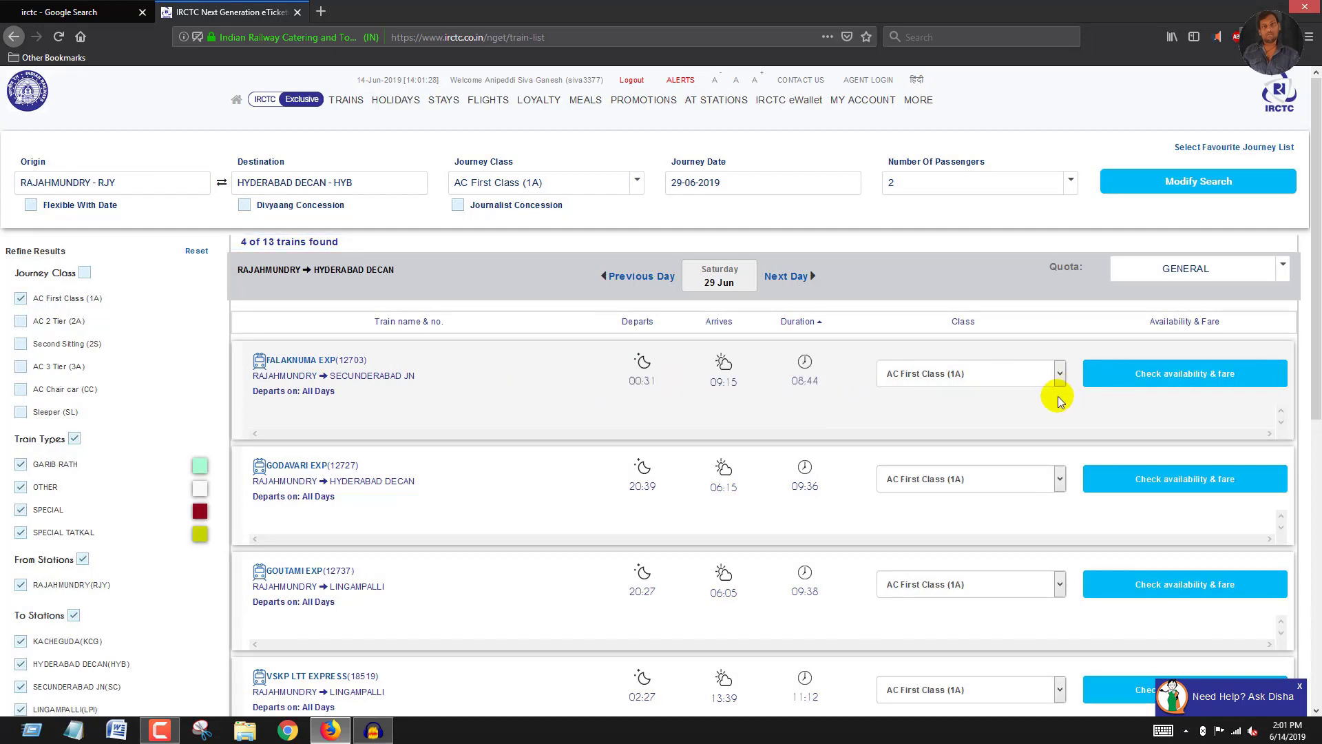
{"action": "left_click", "coordinate": [1212, 379]}
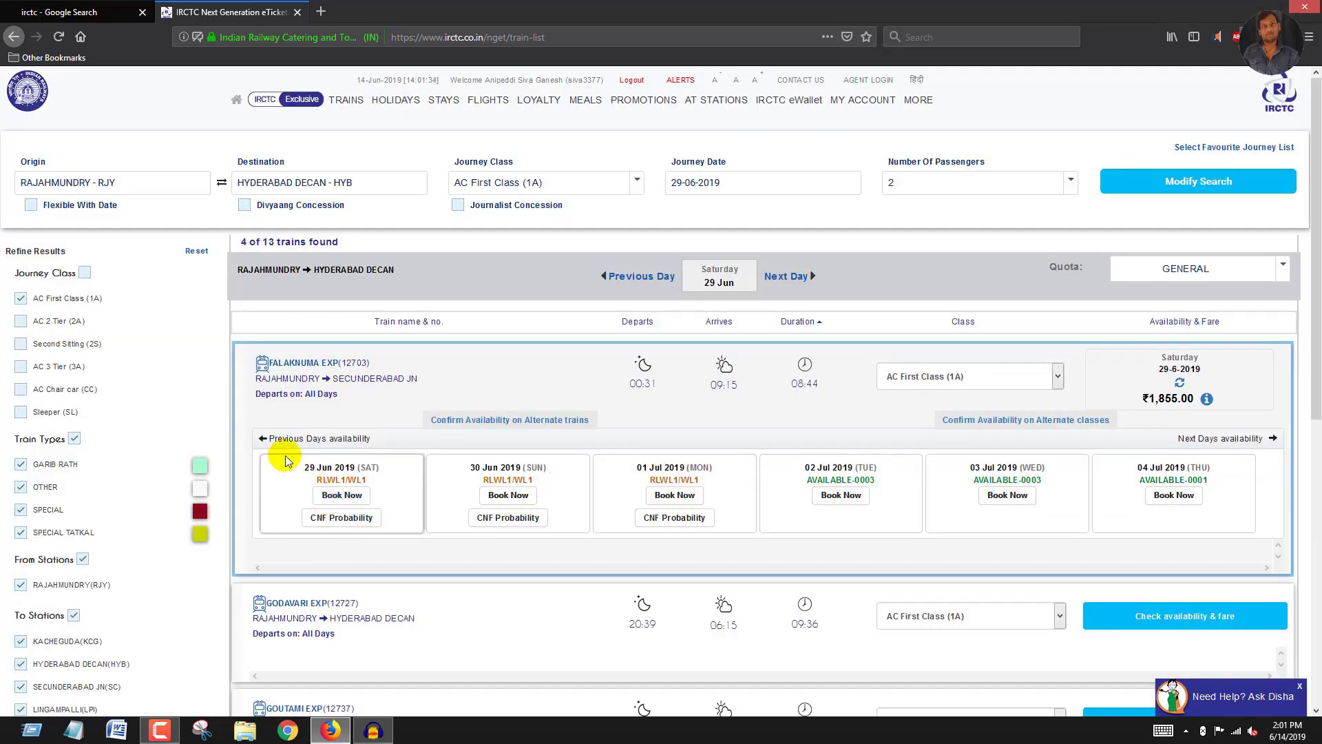
Show the previous days' availability for FALAKNUMA EXP and start a booking for 28 Jun 2019.
{"action": "left_click_drag", "start_coordinate": [312, 438], "coordinate": [368, 463]}
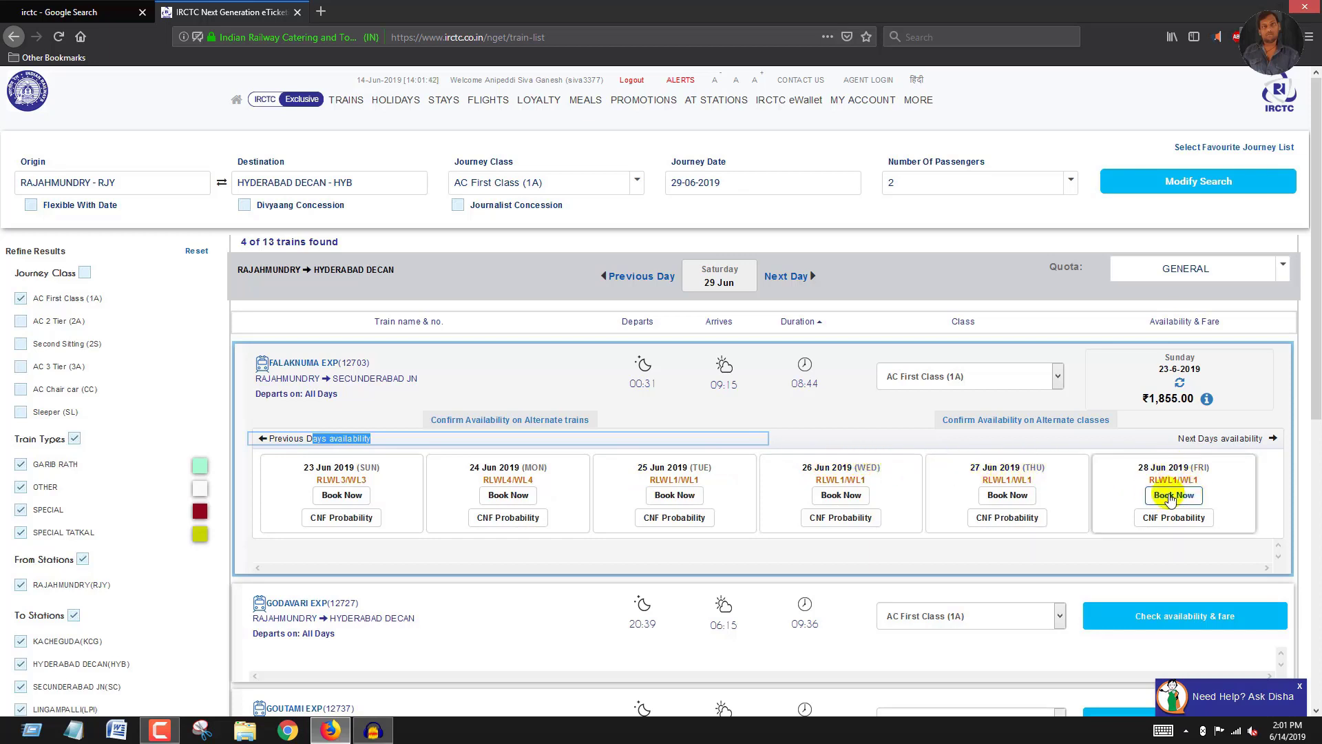
{"action": "scroll", "coordinate": [1170, 495], "scroll_direction": "down", "scroll_amount": 2}
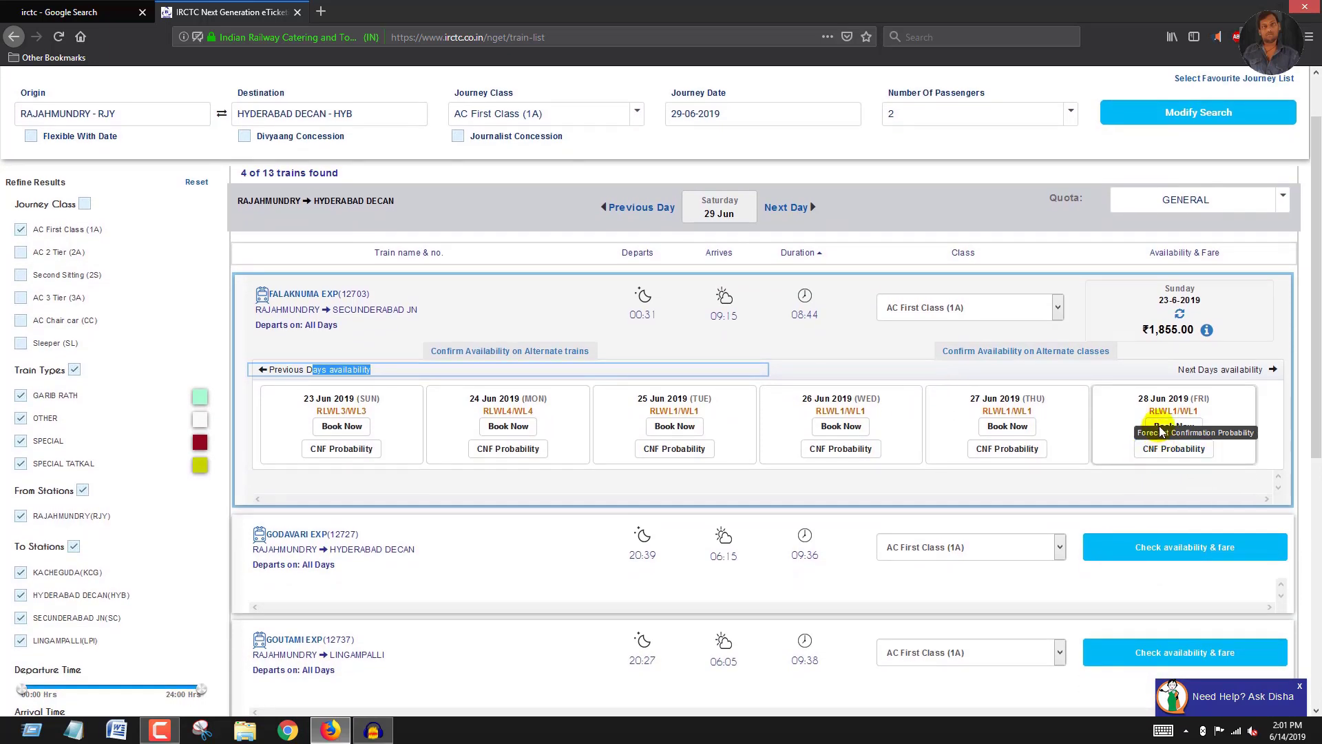
{"action": "left_click", "coordinate": [1172, 426]}
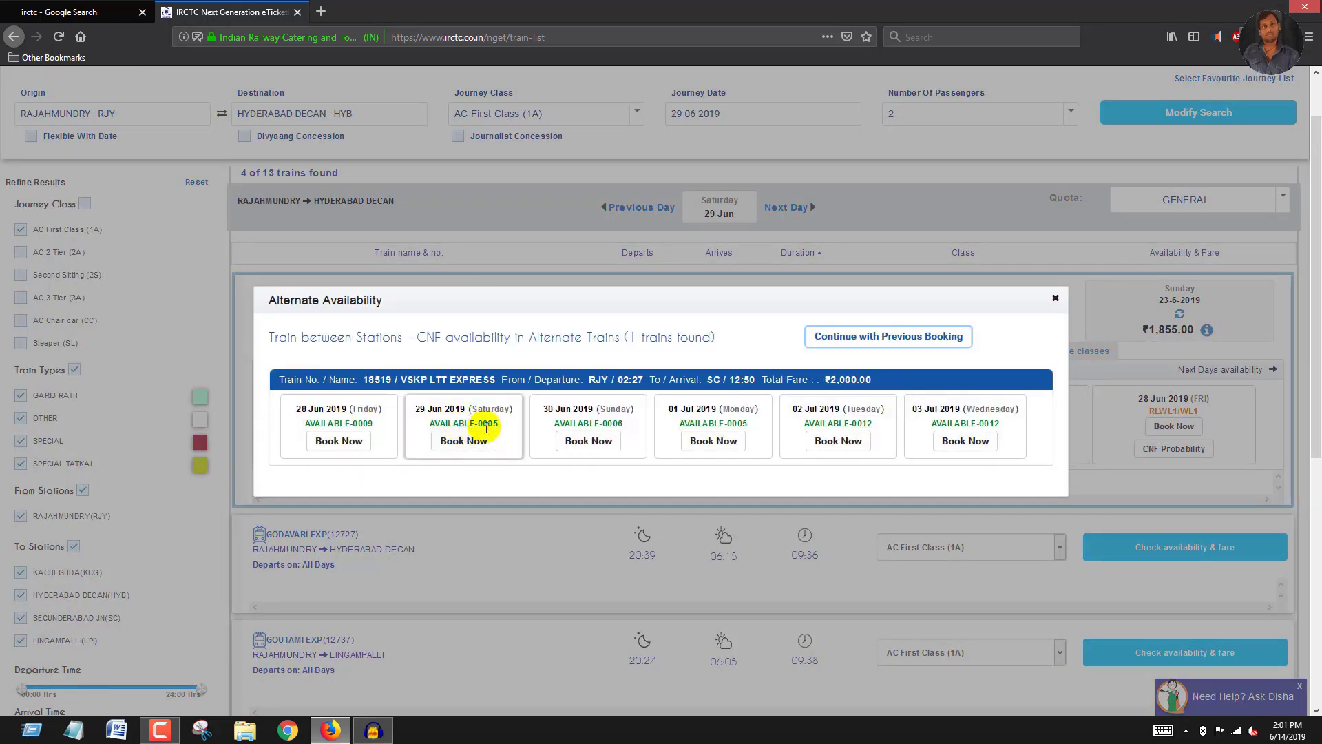
Open the booking for the alternate train VSKP LTT EXPRESS (18519) on 29 Jun 2019 and look through its passenger details form.
{"action": "left_click", "coordinate": [469, 444]}
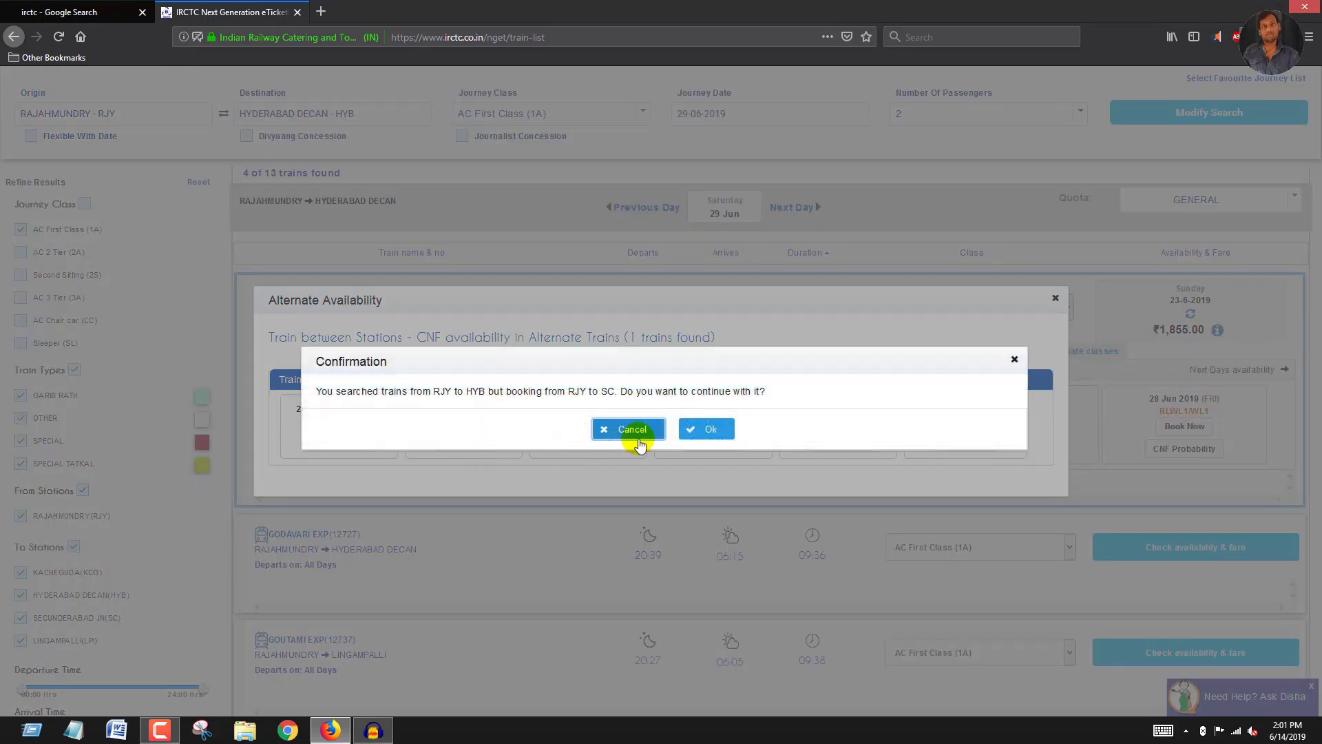
{"action": "left_click", "coordinate": [710, 431]}
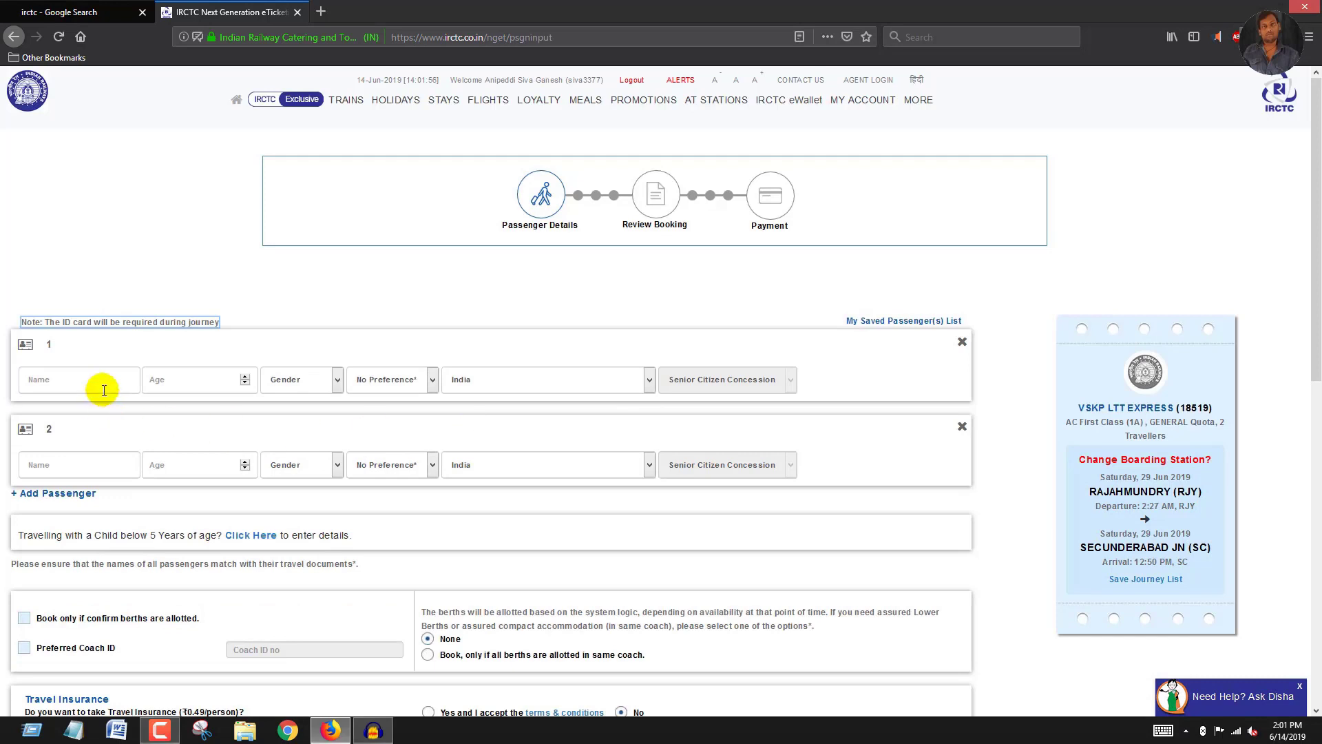
{"action": "scroll", "coordinate": [104, 390], "scroll_direction": "down", "scroll_amount": 2}
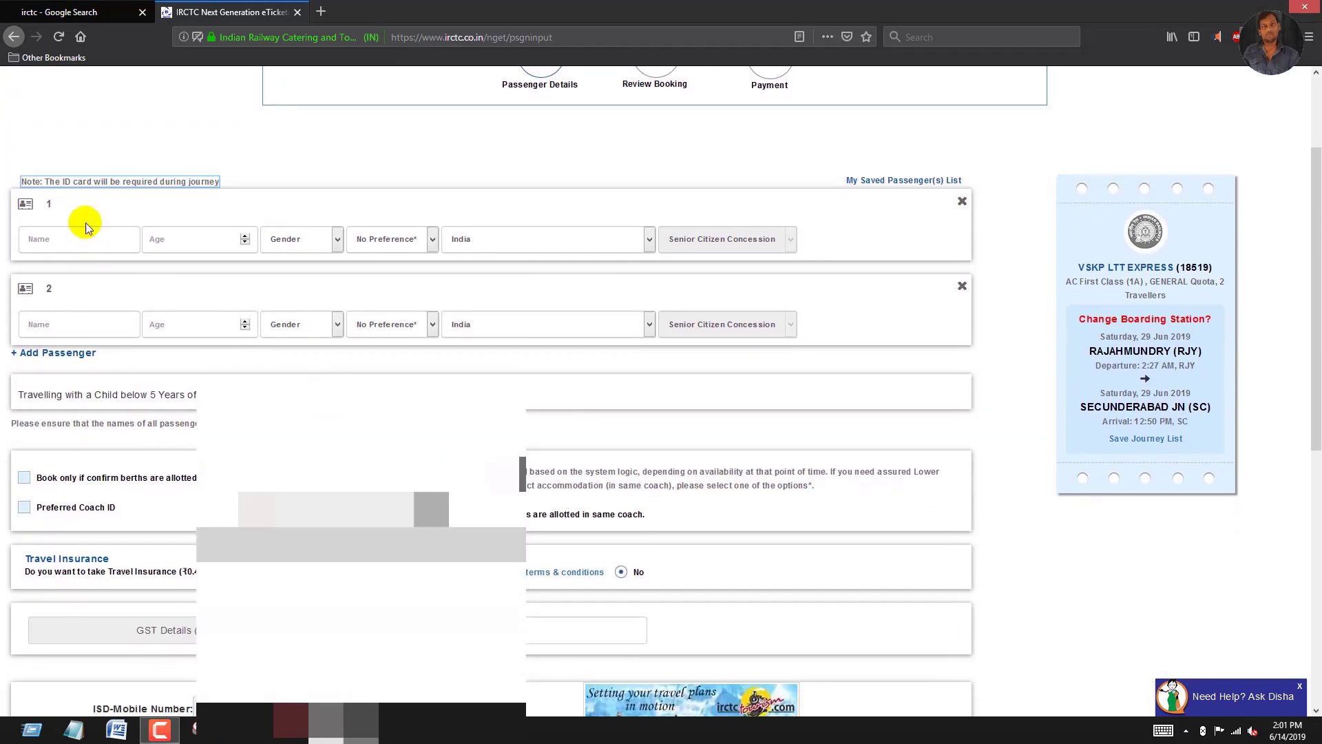
{"action": "left_click", "coordinate": [381, 237]}
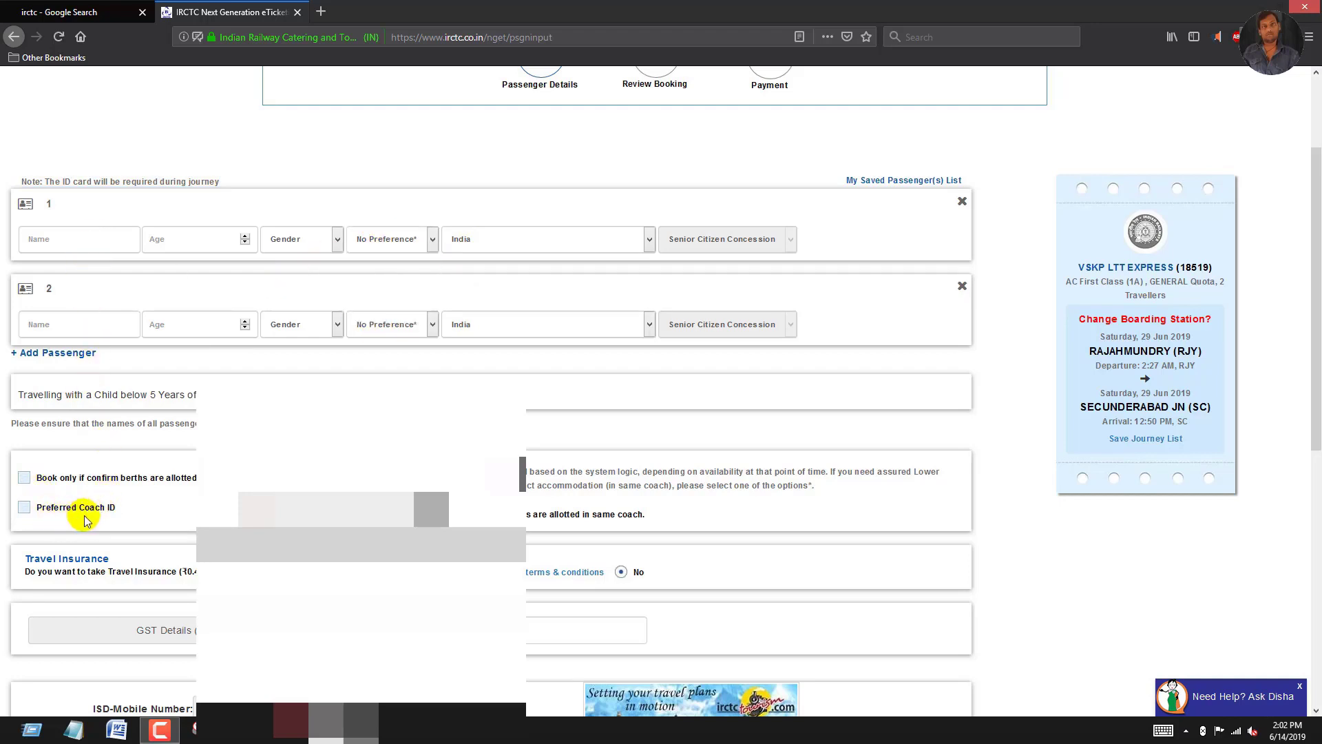
{"action": "scroll", "coordinate": [682, 549], "scroll_direction": "down", "scroll_amount": 2}
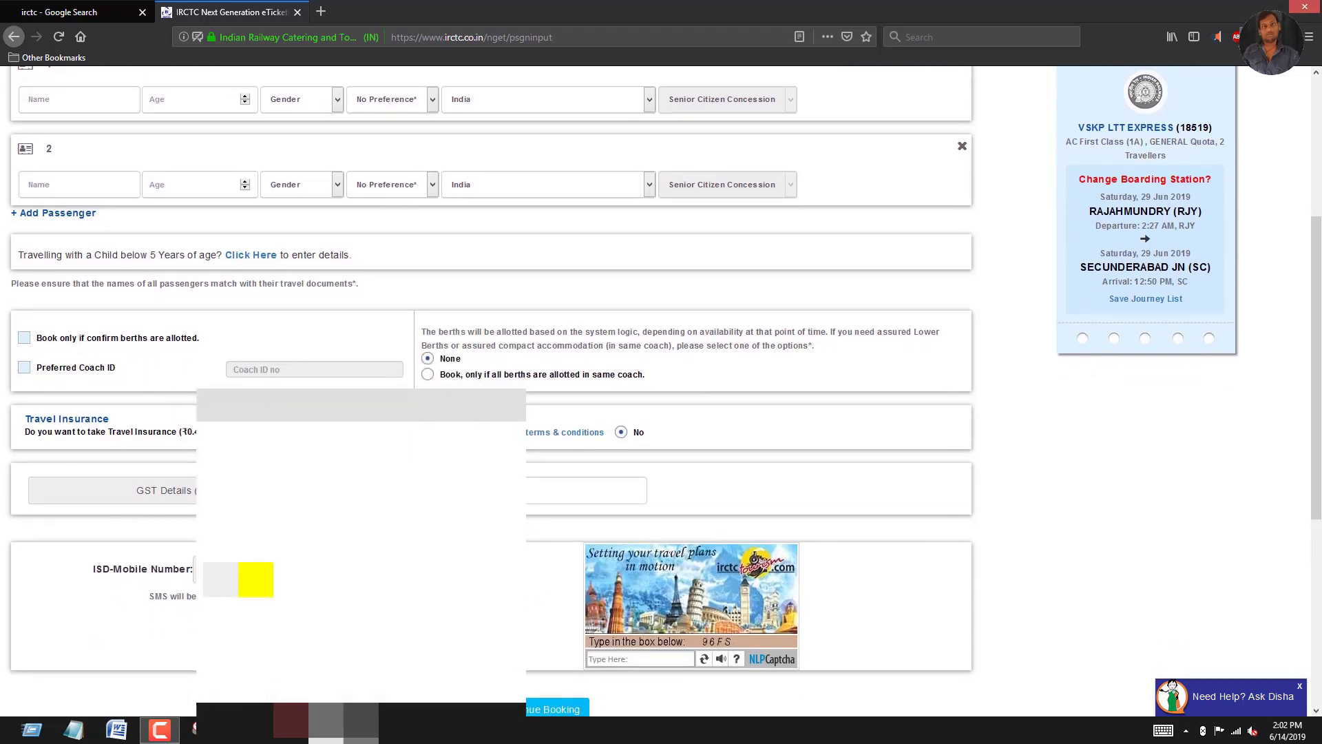
{"action": "scroll", "coordinate": [396, 578], "scroll_direction": "down", "scroll_amount": 2}
{"action": "scroll", "coordinate": [396, 578], "scroll_direction": "down", "scroll_amount": 1}
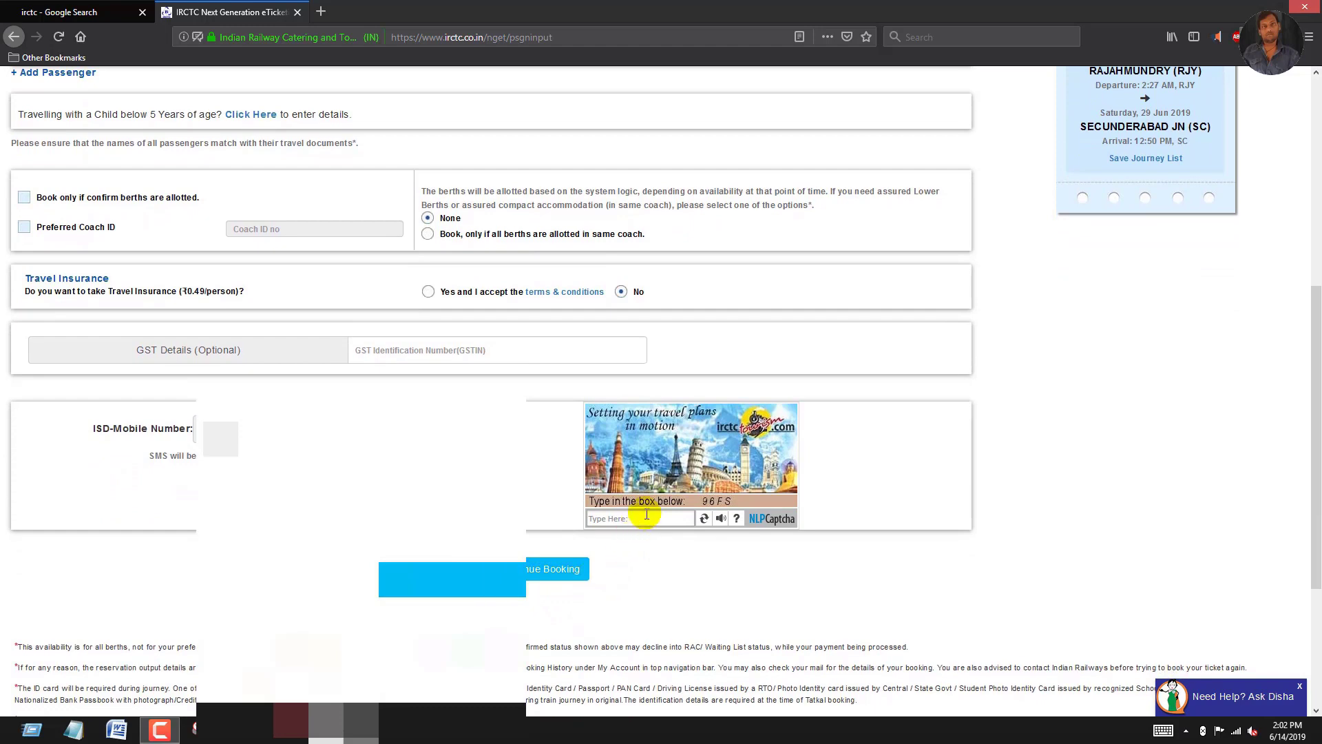
{"action": "scroll", "coordinate": [647, 531], "scroll_direction": "up", "scroll_amount": 8}
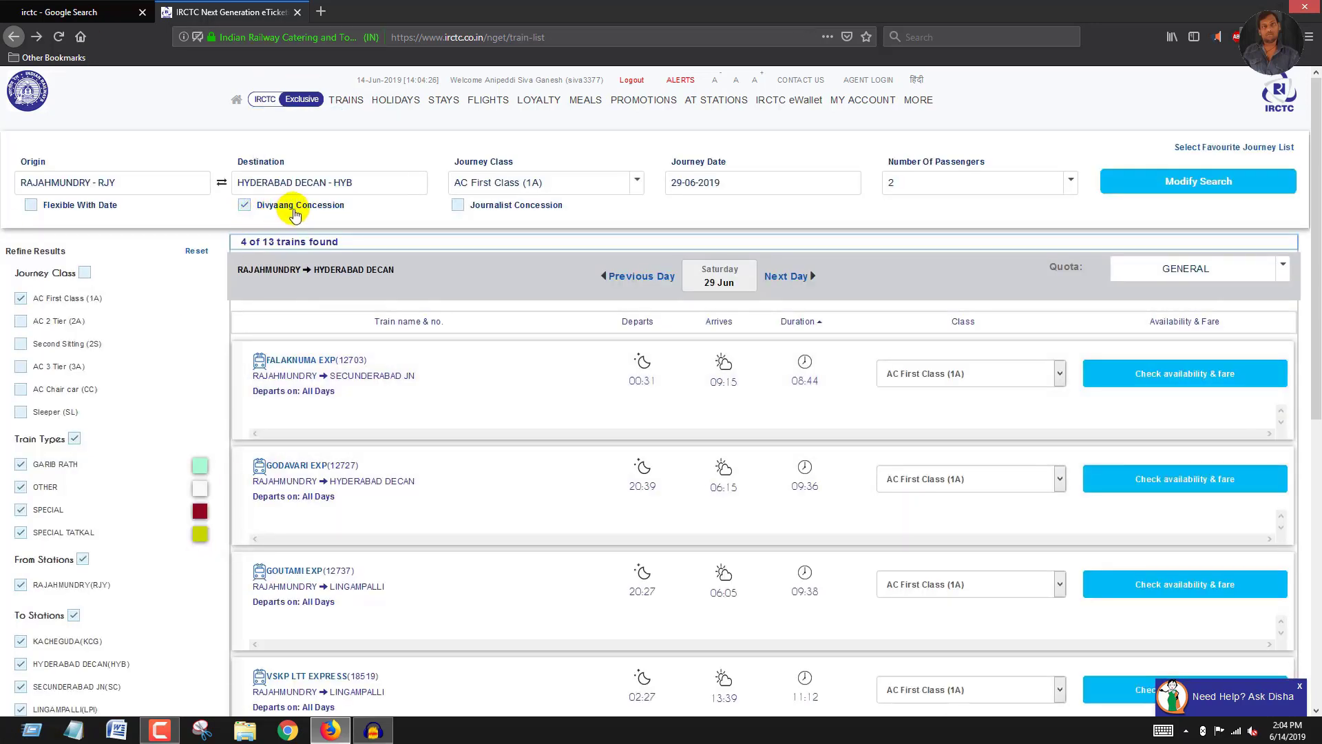
Turn the Divyaang Concession off and on again, read the photo identity card requirement, and accept it.
{"action": "left_click", "coordinate": [245, 206]}
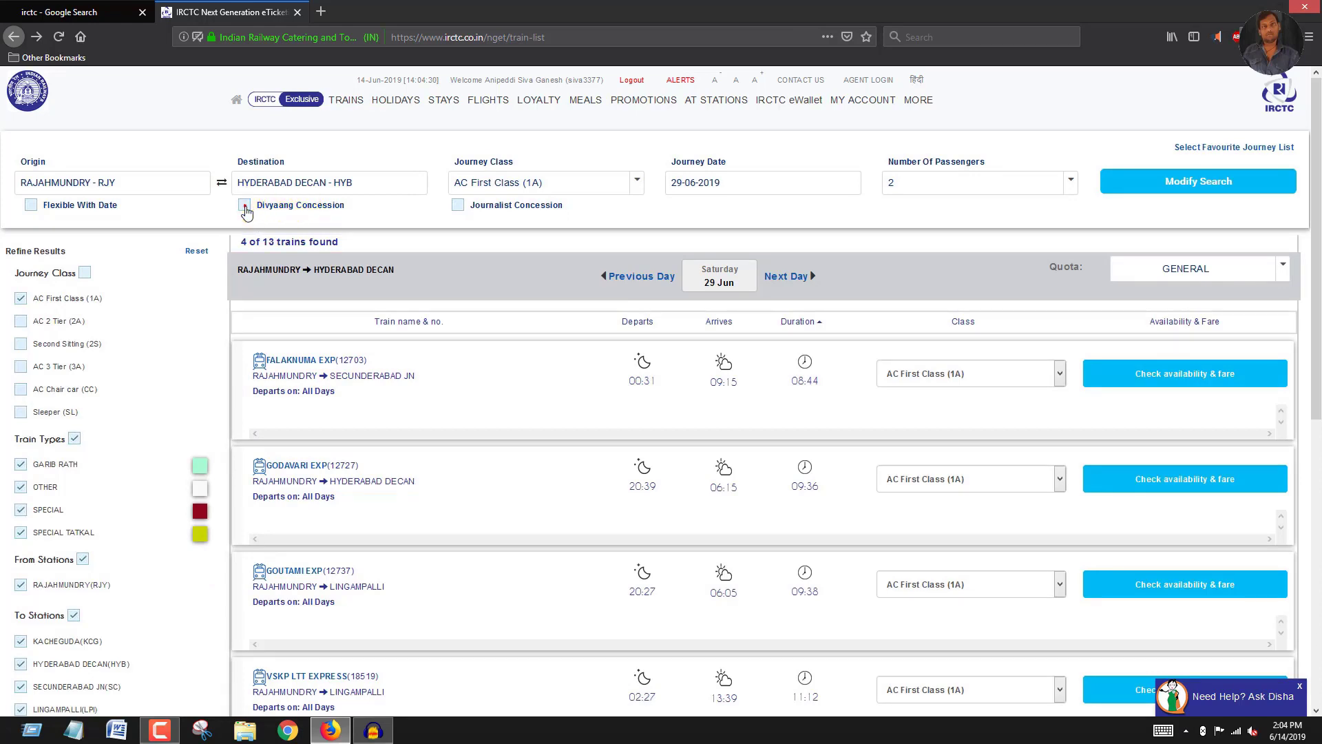
{"action": "left_click", "coordinate": [246, 206]}
{"action": "left_click_drag", "start_coordinate": [575, 384], "coordinate": [969, 403]}
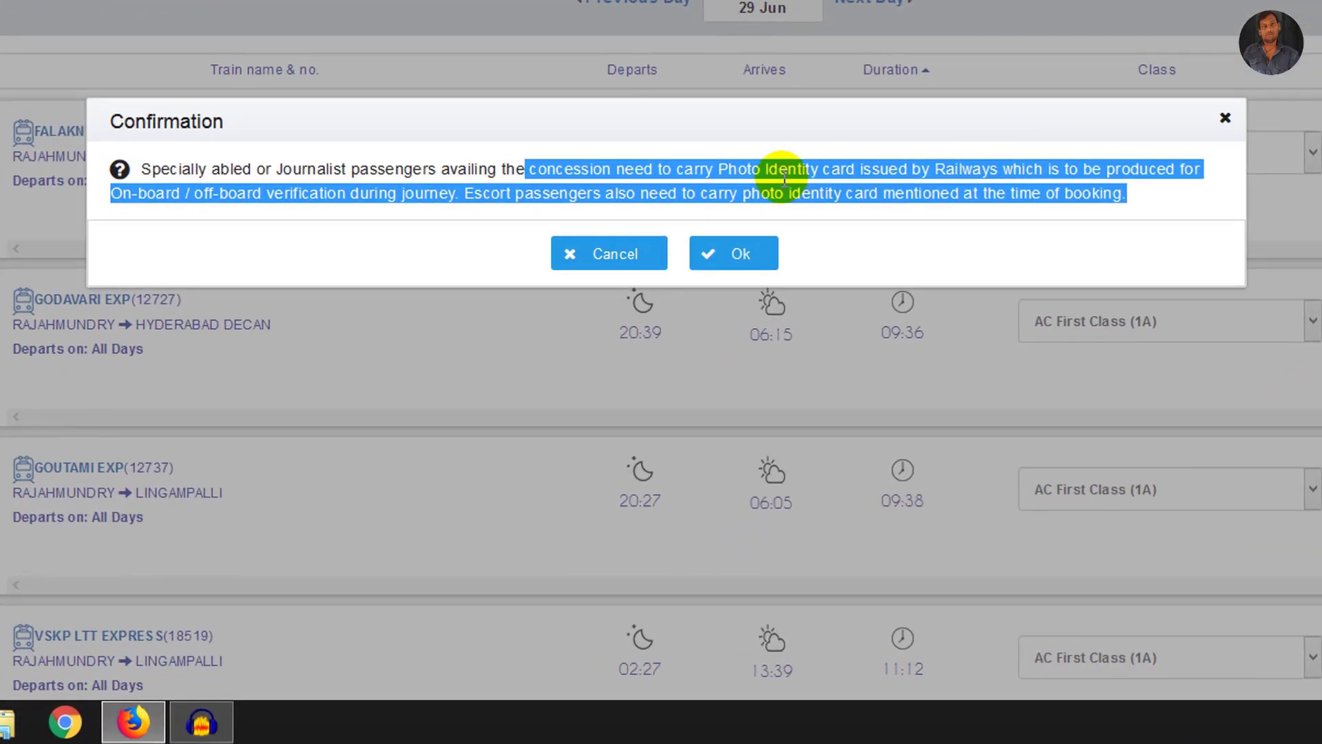
{"action": "left_click_drag", "start_coordinate": [698, 375], "coordinate": [846, 372]}
{"action": "left_click_drag", "start_coordinate": [951, 163], "coordinate": [1193, 186]}
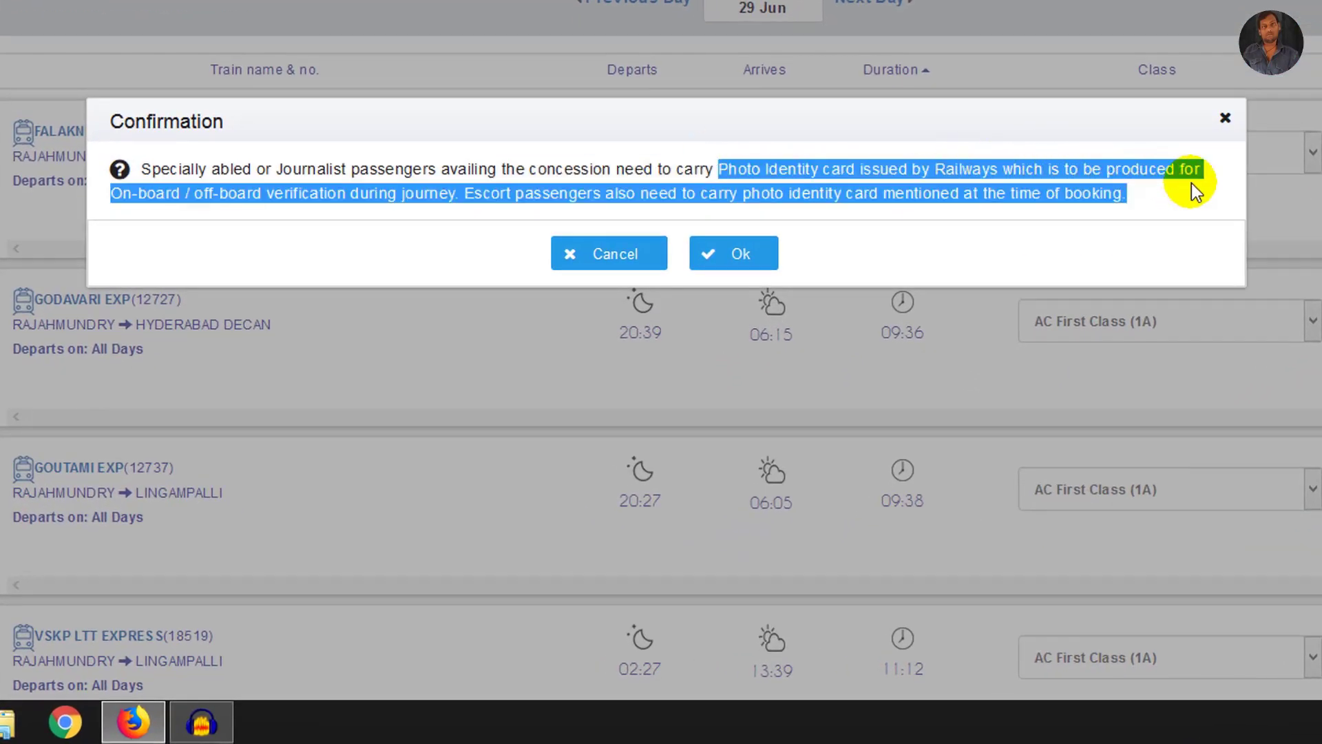
{"action": "left_click", "coordinate": [385, 187]}
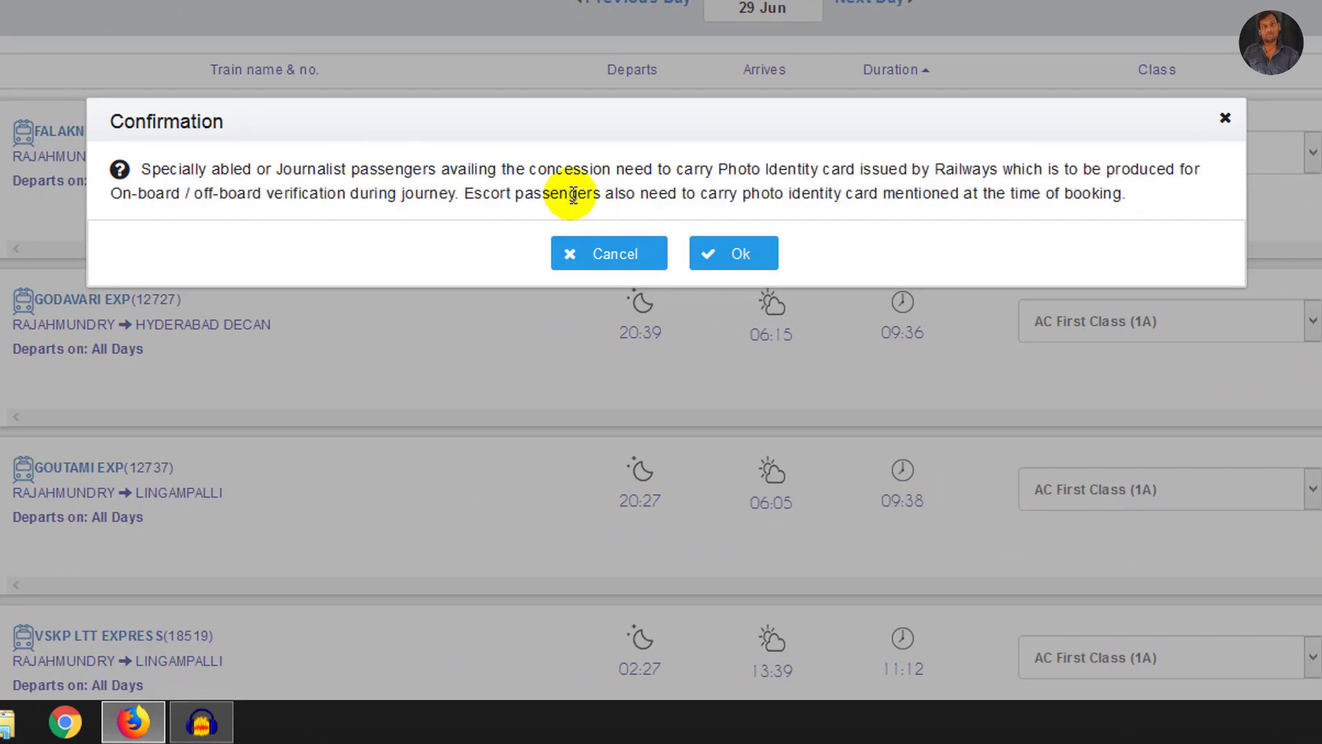
{"action": "left_click_drag", "start_coordinate": [665, 171], "coordinate": [918, 173]}
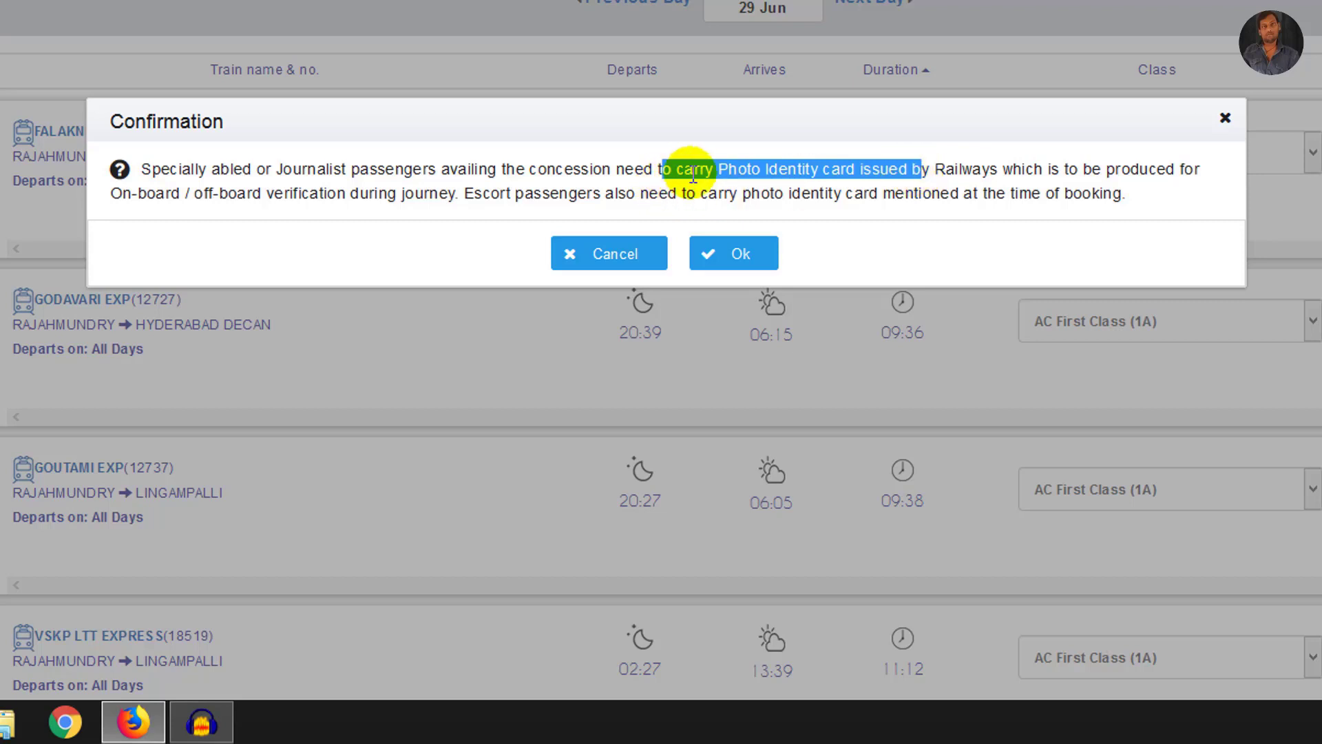
{"action": "left_click", "coordinate": [722, 195]}
{"action": "left_click_drag", "start_coordinate": [719, 171], "coordinate": [869, 169]}
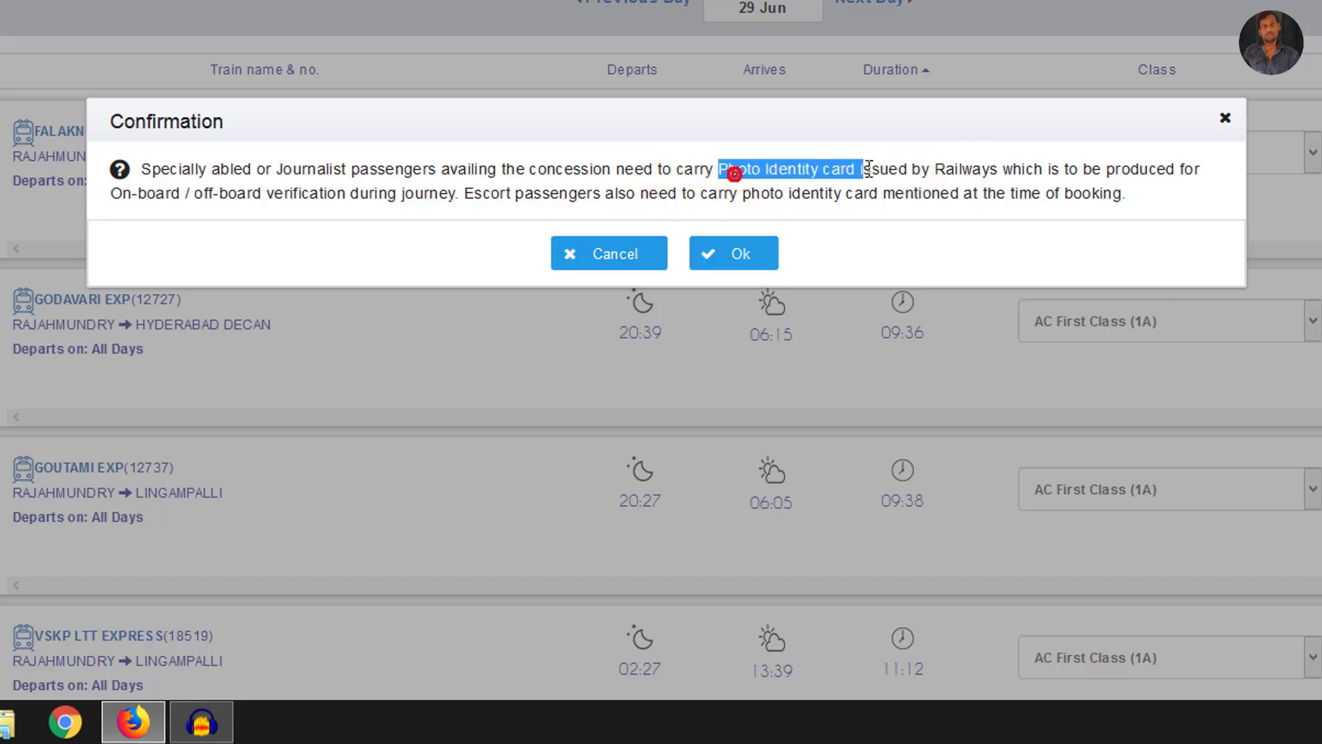
{"action": "left_click", "coordinate": [732, 256]}
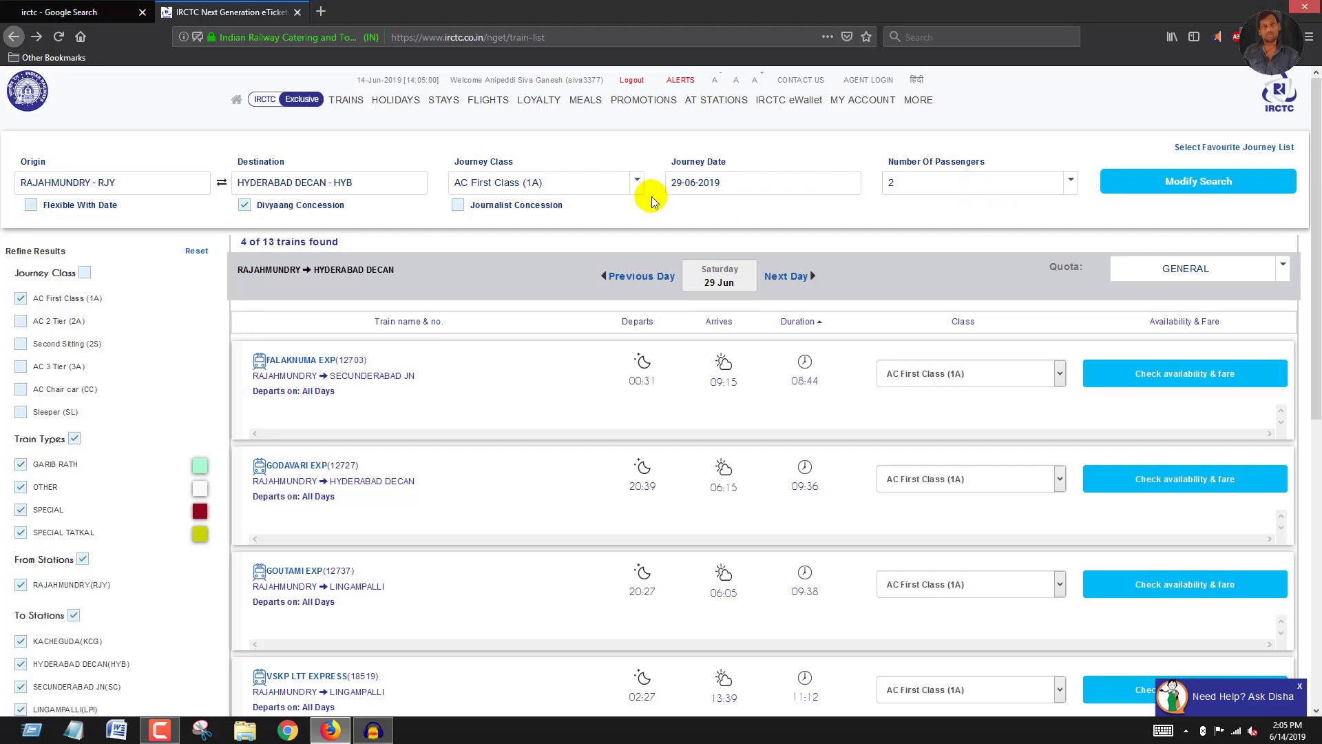
Update the train search for 2 passengers and set the quota to DIVYAANG, accepting the identity card requirement.
{"action": "left_click", "coordinate": [934, 184]}
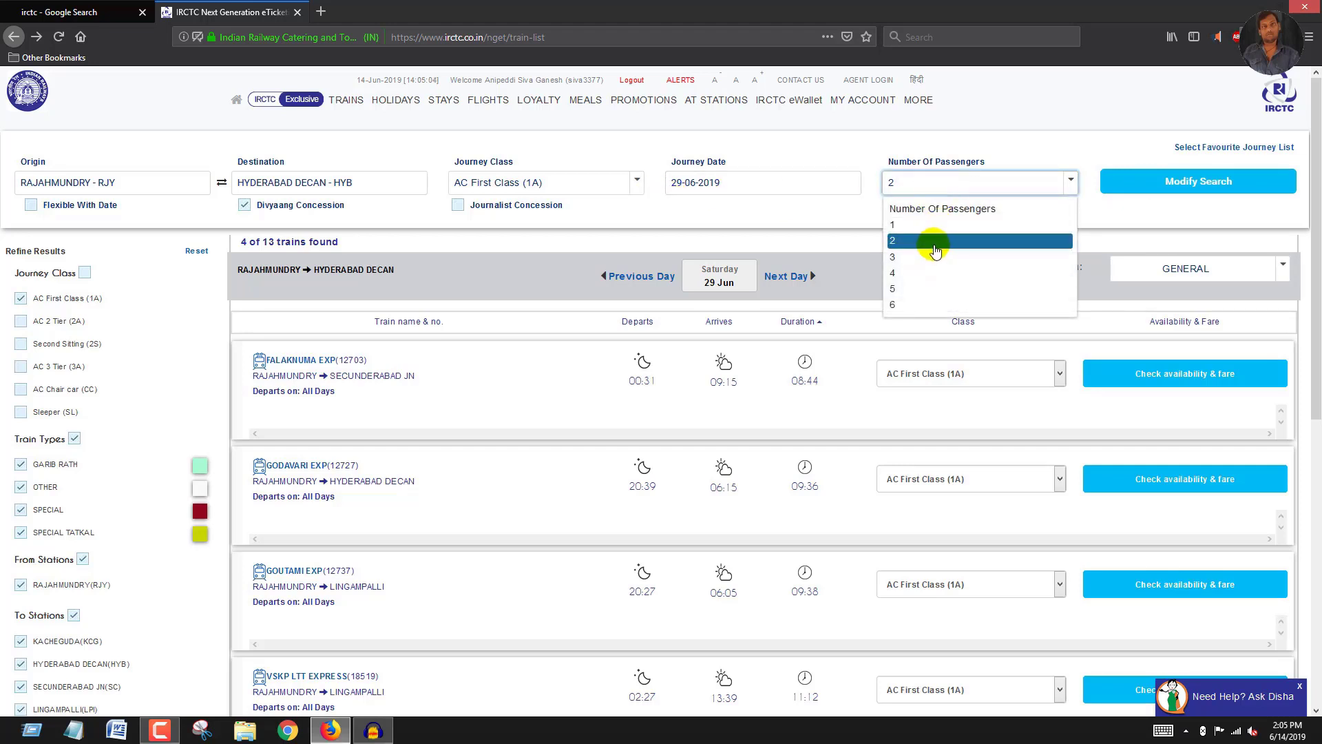
{"action": "left_click", "coordinate": [796, 218]}
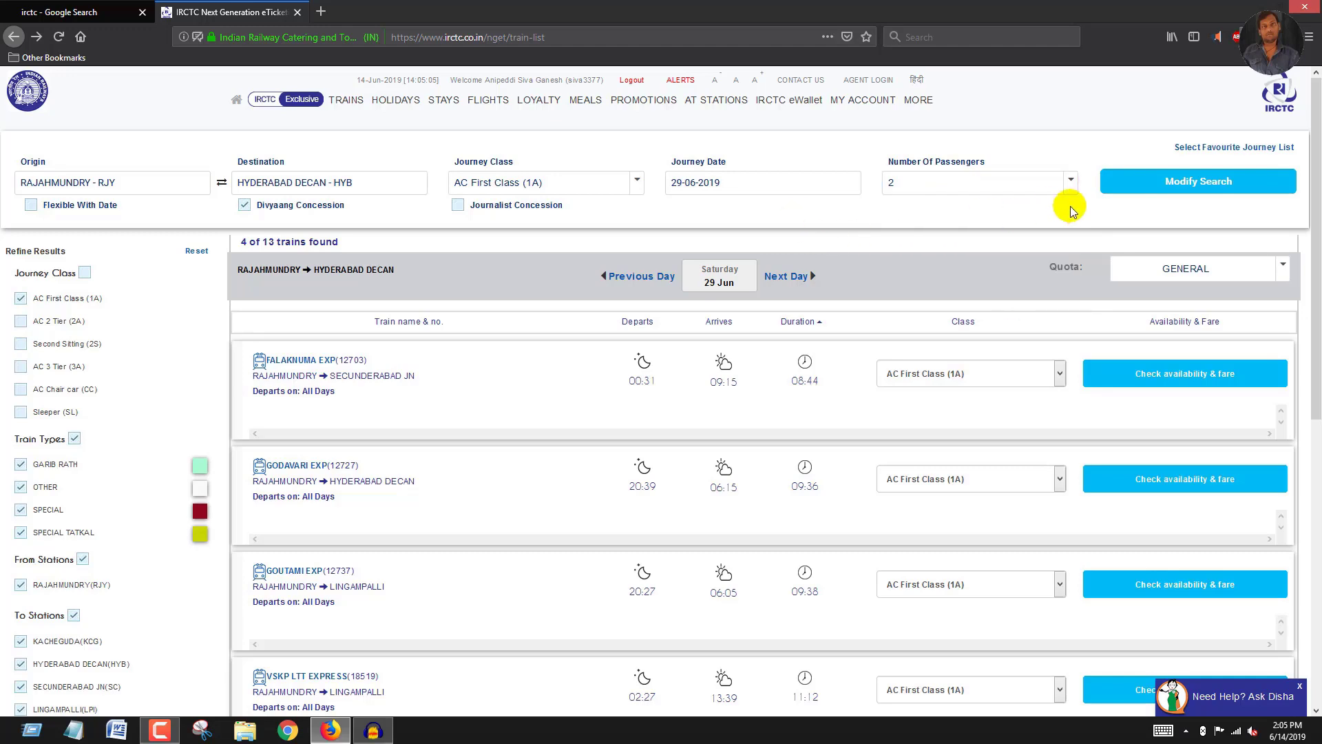
{"action": "left_click", "coordinate": [1131, 187]}
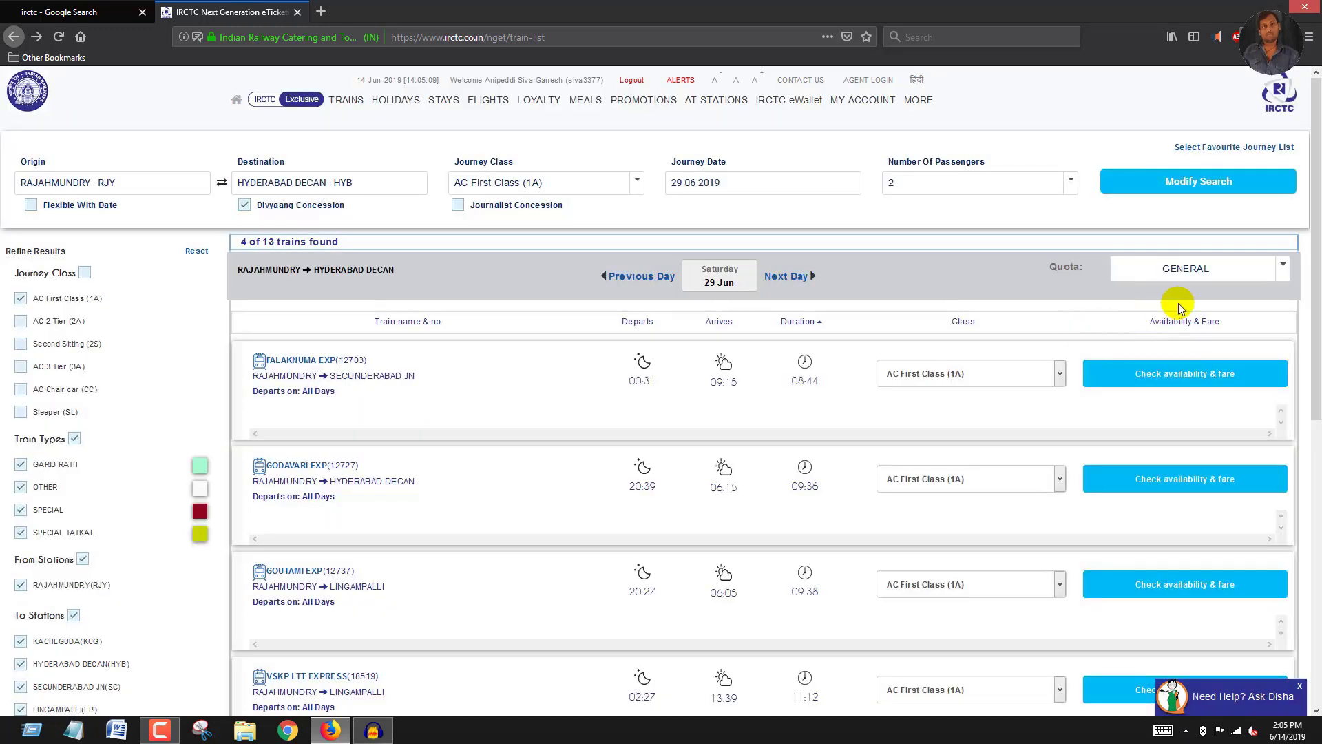
{"action": "left_click", "coordinate": [1233, 268]}
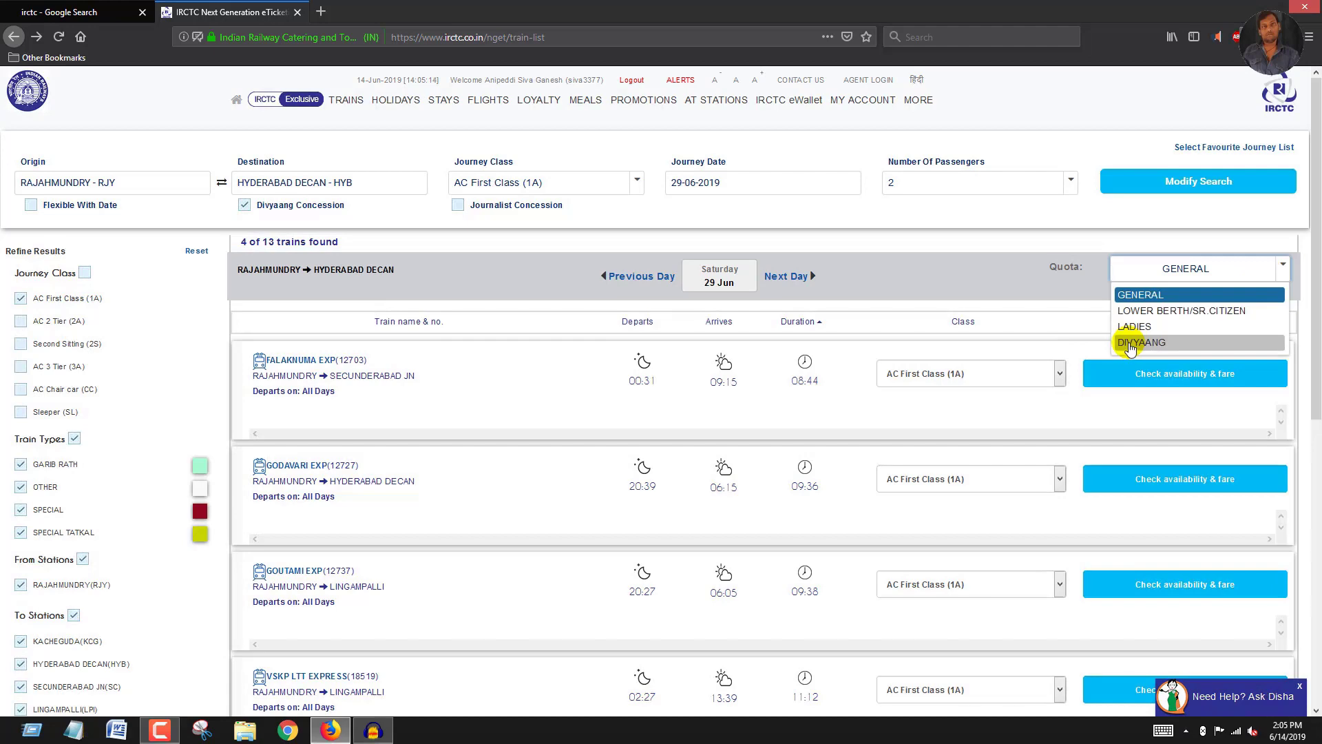
{"action": "left_click", "coordinate": [1147, 342]}
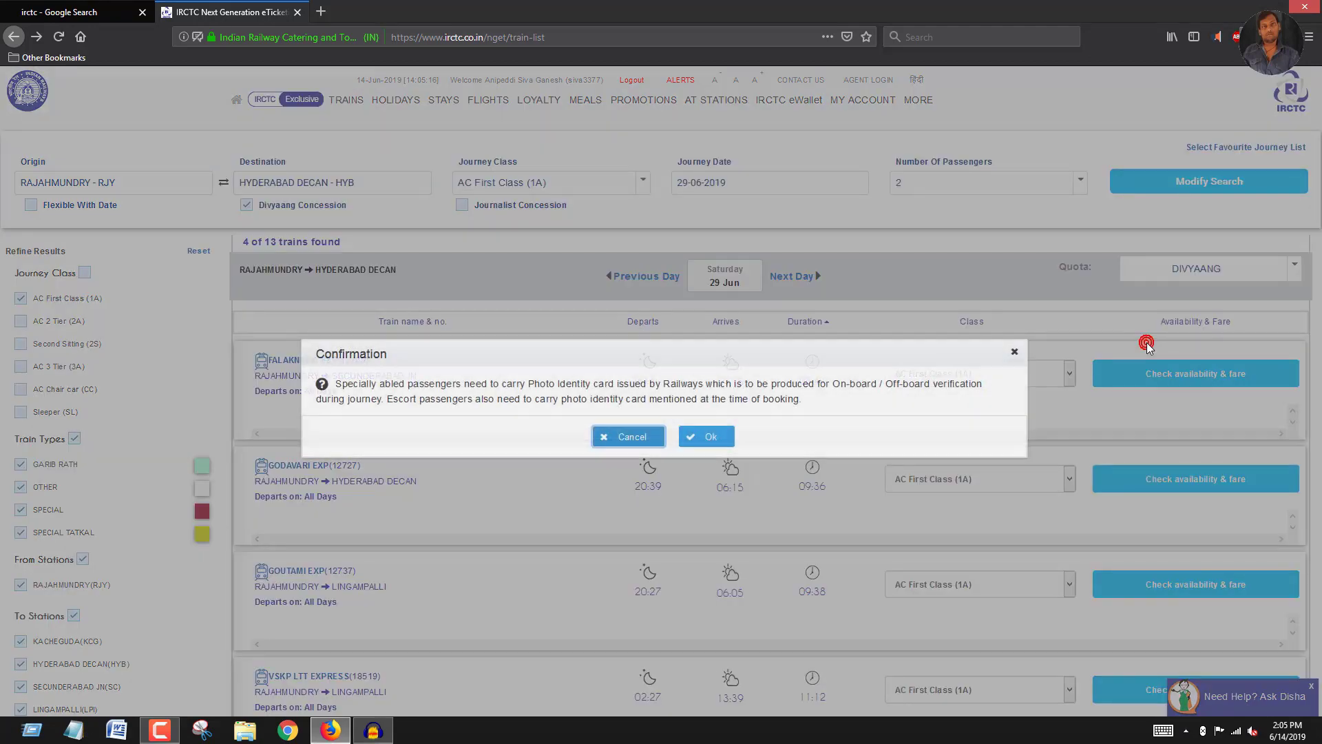
{"action": "left_click", "coordinate": [703, 434]}
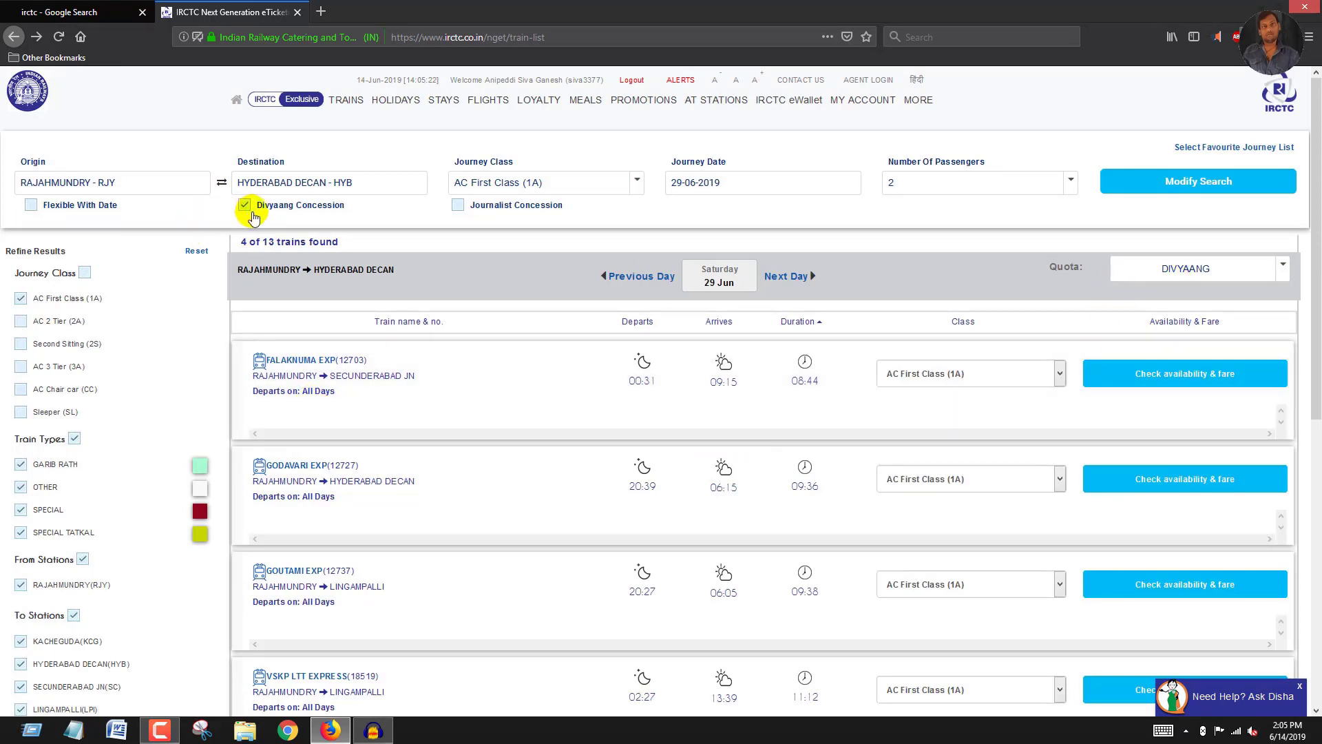
Check AC First Class (1A) availability and fare under the DIVYAANG quota for FALAKNUMA EXP, GODAVARI EXP, GOUTAMI EXP and VSKP LTT EXPRESS.
{"action": "left_click", "coordinate": [1122, 378]}
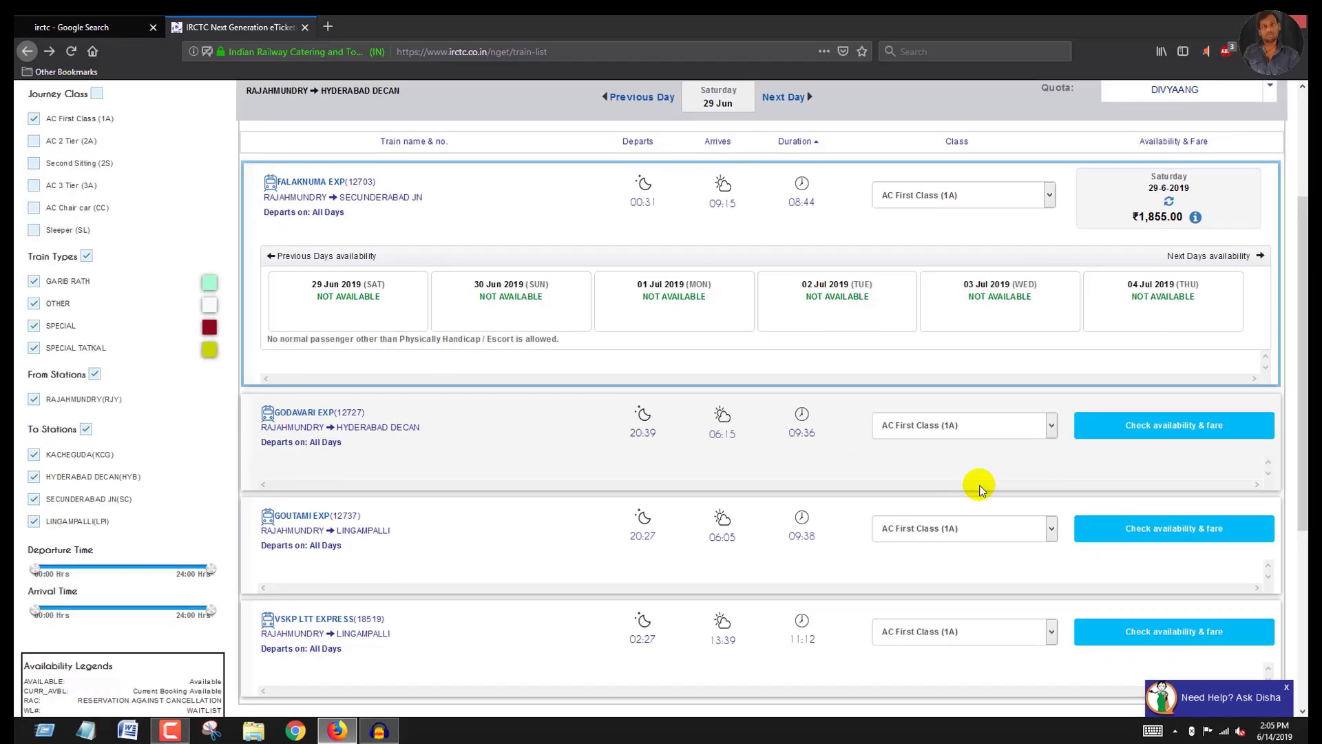
{"action": "scroll", "coordinate": [974, 482], "scroll_direction": "down", "scroll_amount": 1}
{"action": "left_click", "coordinate": [1094, 413]}
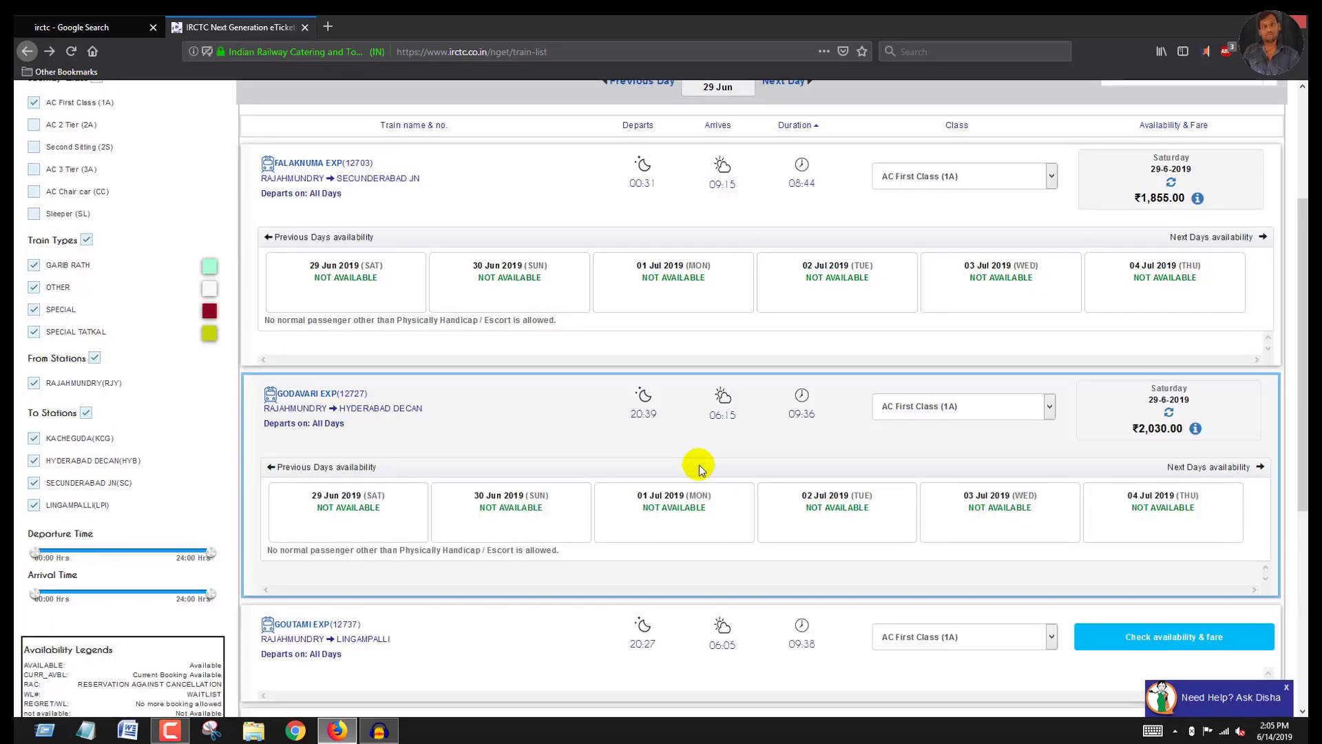
{"action": "scroll", "coordinate": [997, 465], "scroll_direction": "down", "scroll_amount": 3}
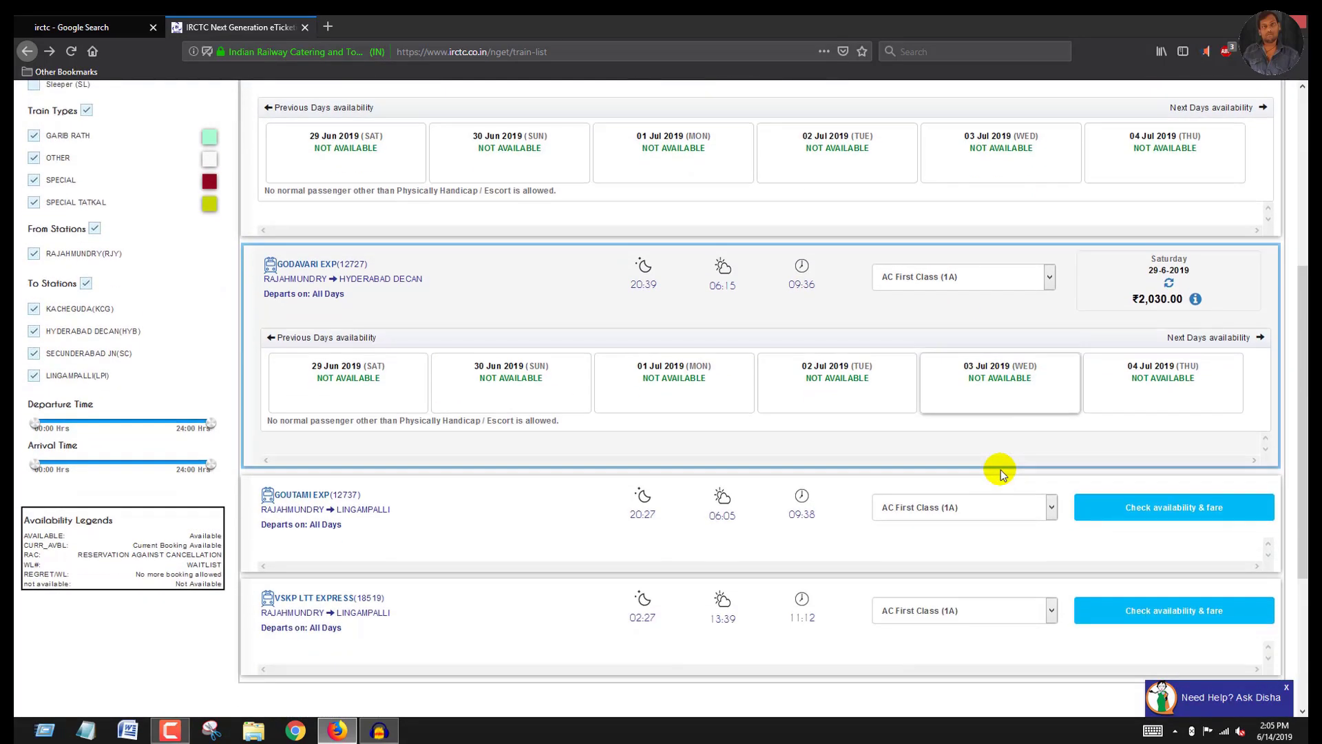
{"action": "left_click", "coordinate": [1110, 439]}
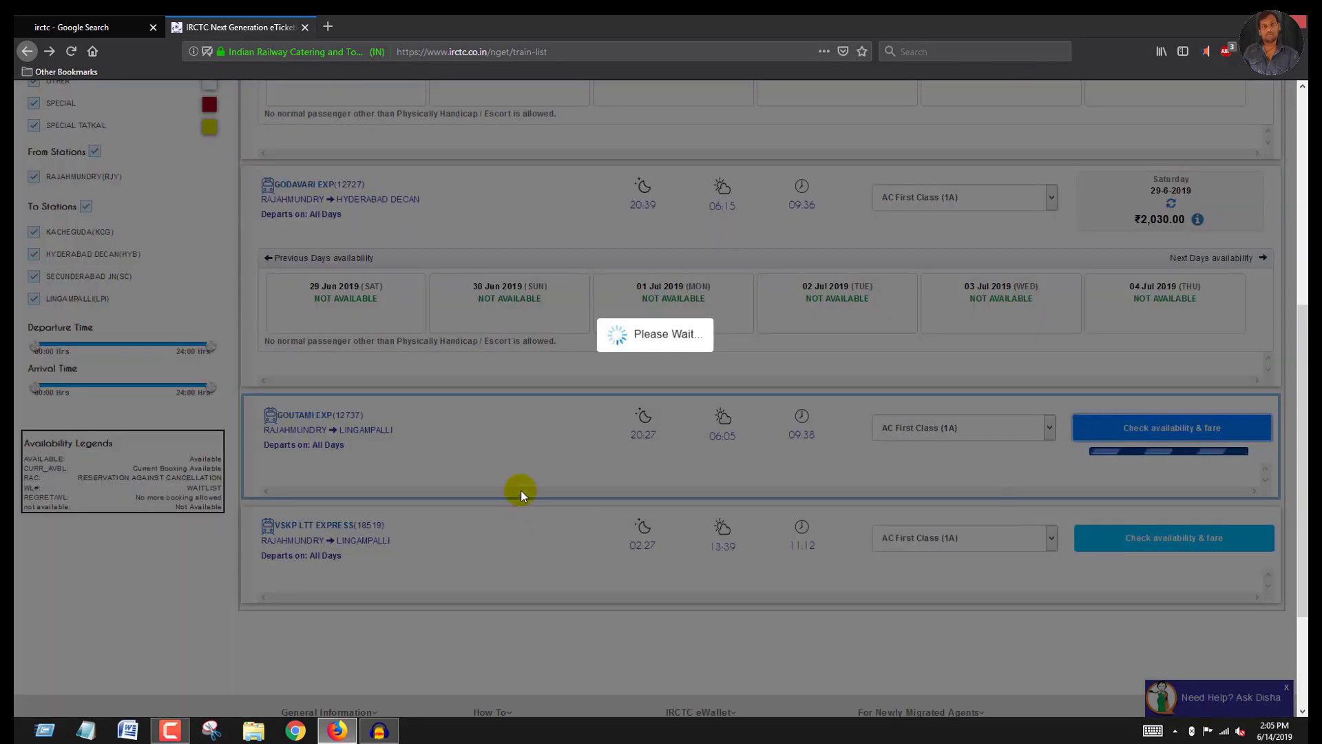
{"action": "scroll", "coordinate": [807, 498], "scroll_direction": "down", "scroll_amount": 3}
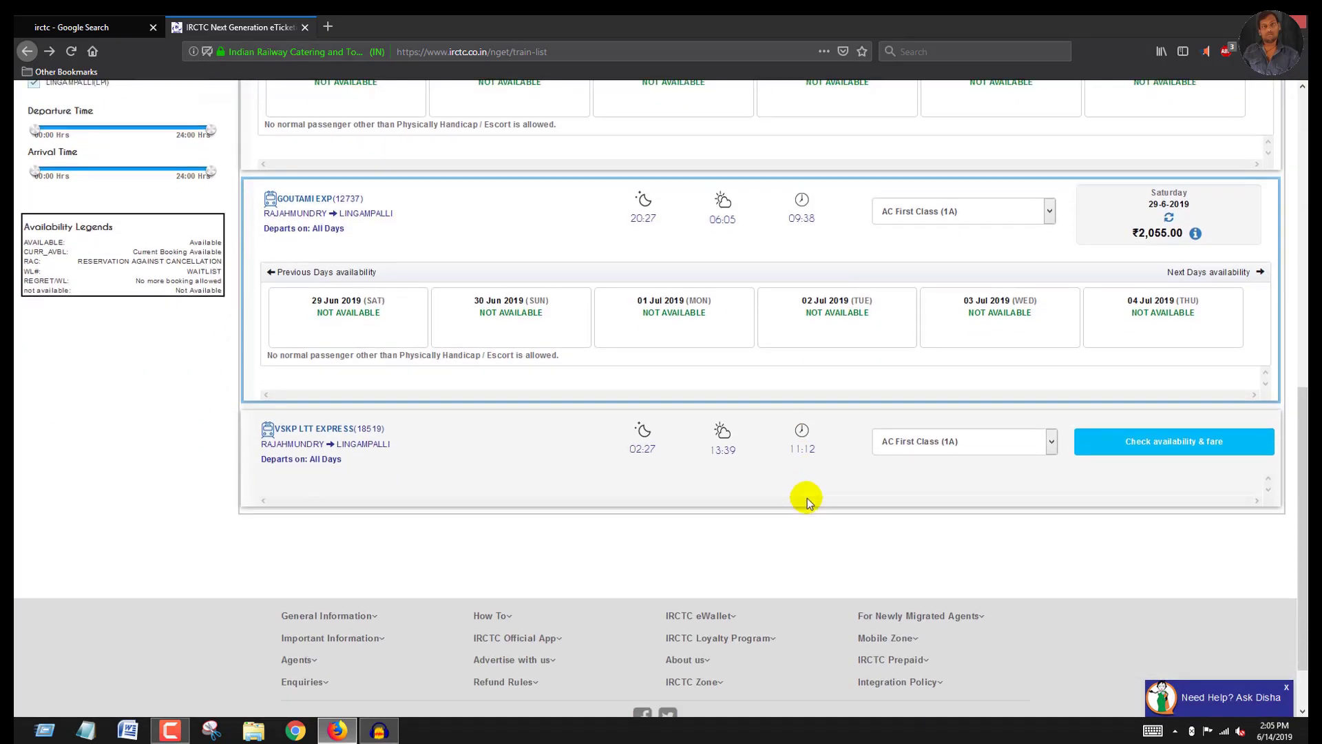
{"action": "scroll", "coordinate": [807, 498], "scroll_direction": "down", "scroll_amount": 1}
{"action": "left_click", "coordinate": [1170, 380]}
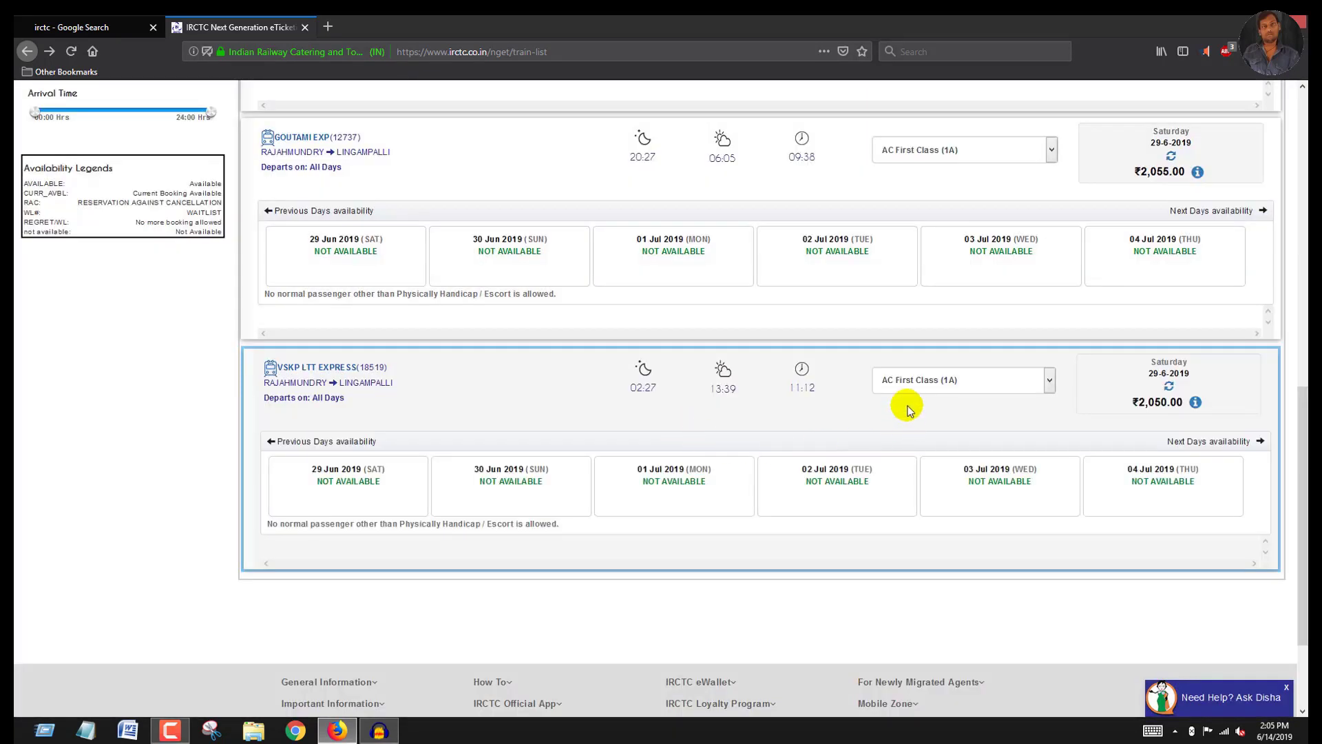
Check VSKP LTT EXPRESS (18519) availability and fare in Sleeper (SL) and in AC 3 Tier (3A).
{"action": "left_click", "coordinate": [910, 381]}
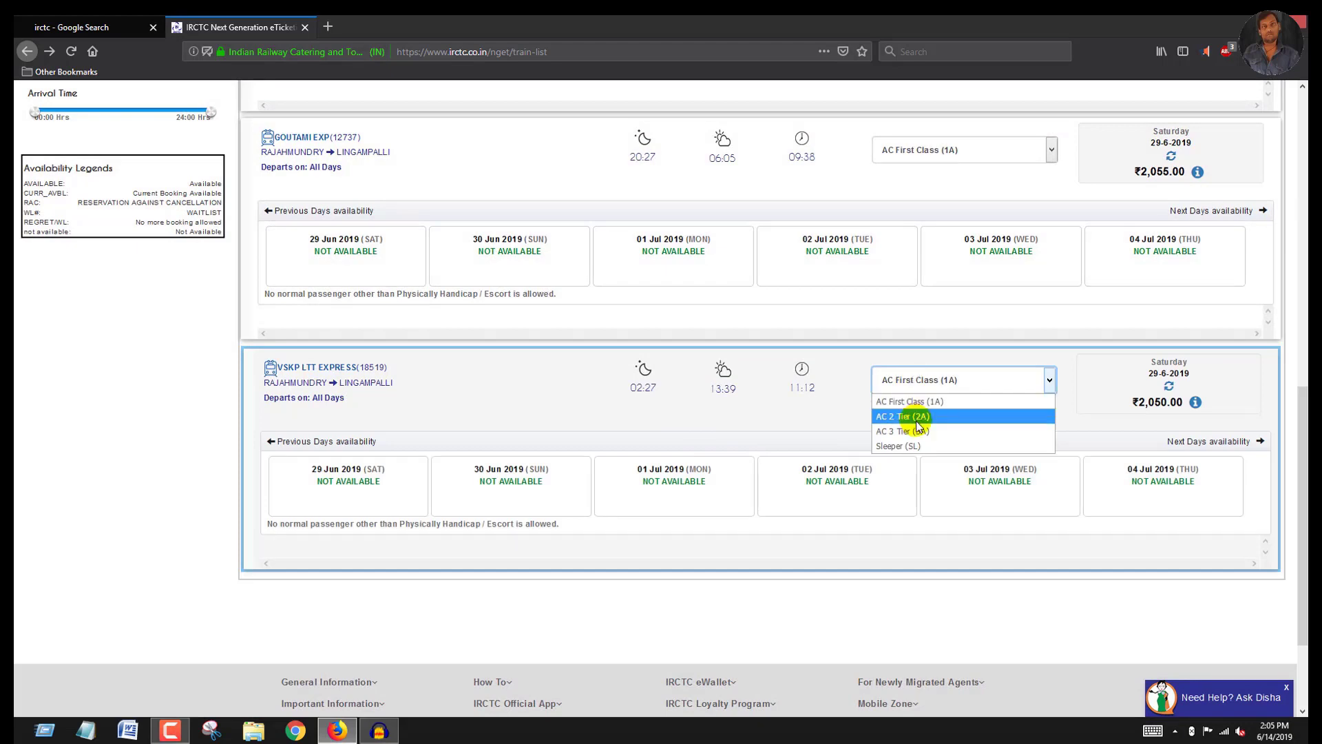
{"action": "left_click", "coordinate": [909, 446]}
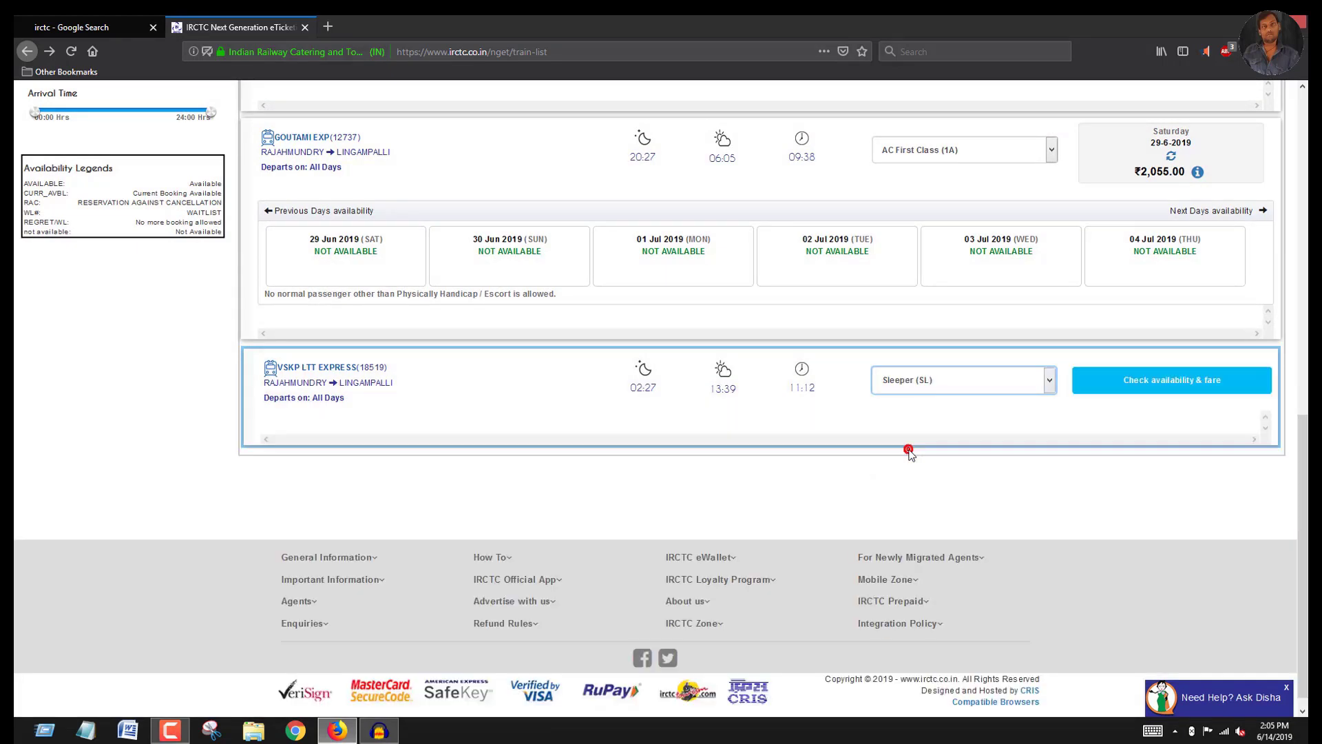
{"action": "left_click", "coordinate": [1098, 384]}
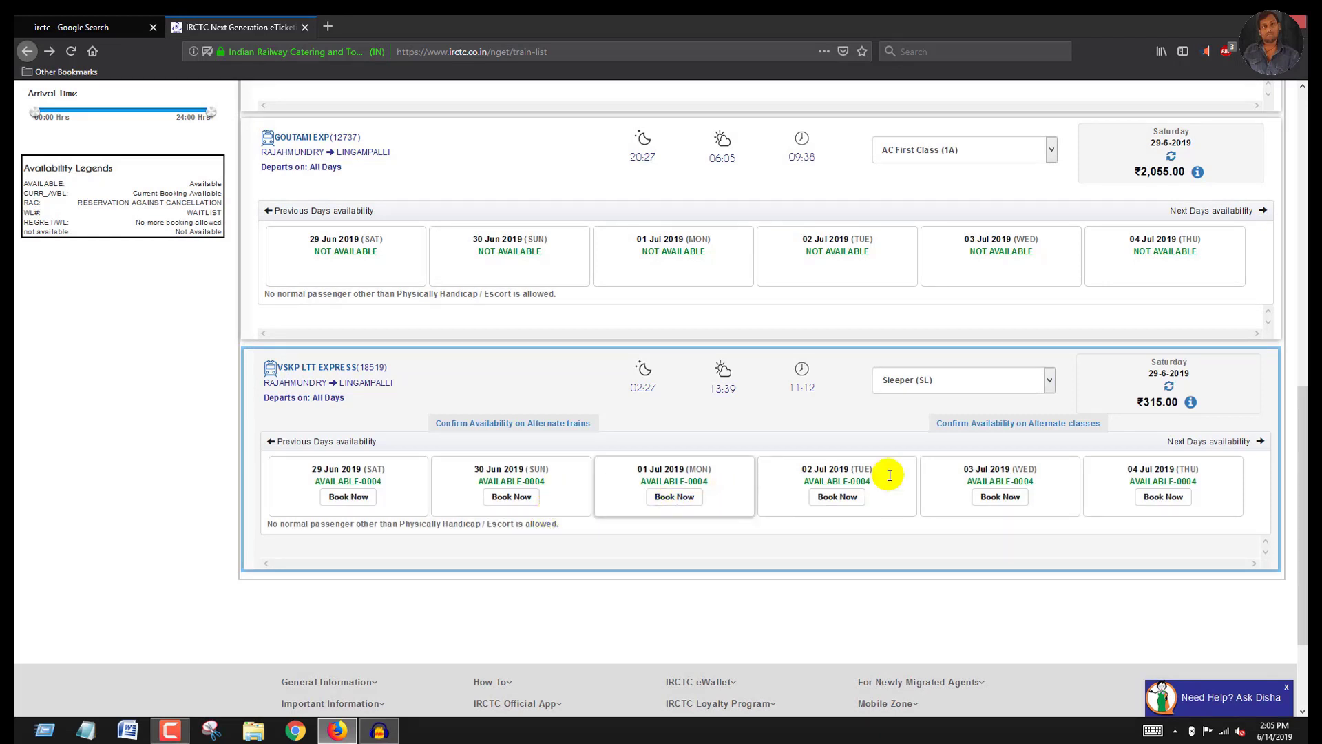
{"action": "left_click", "coordinate": [1016, 382]}
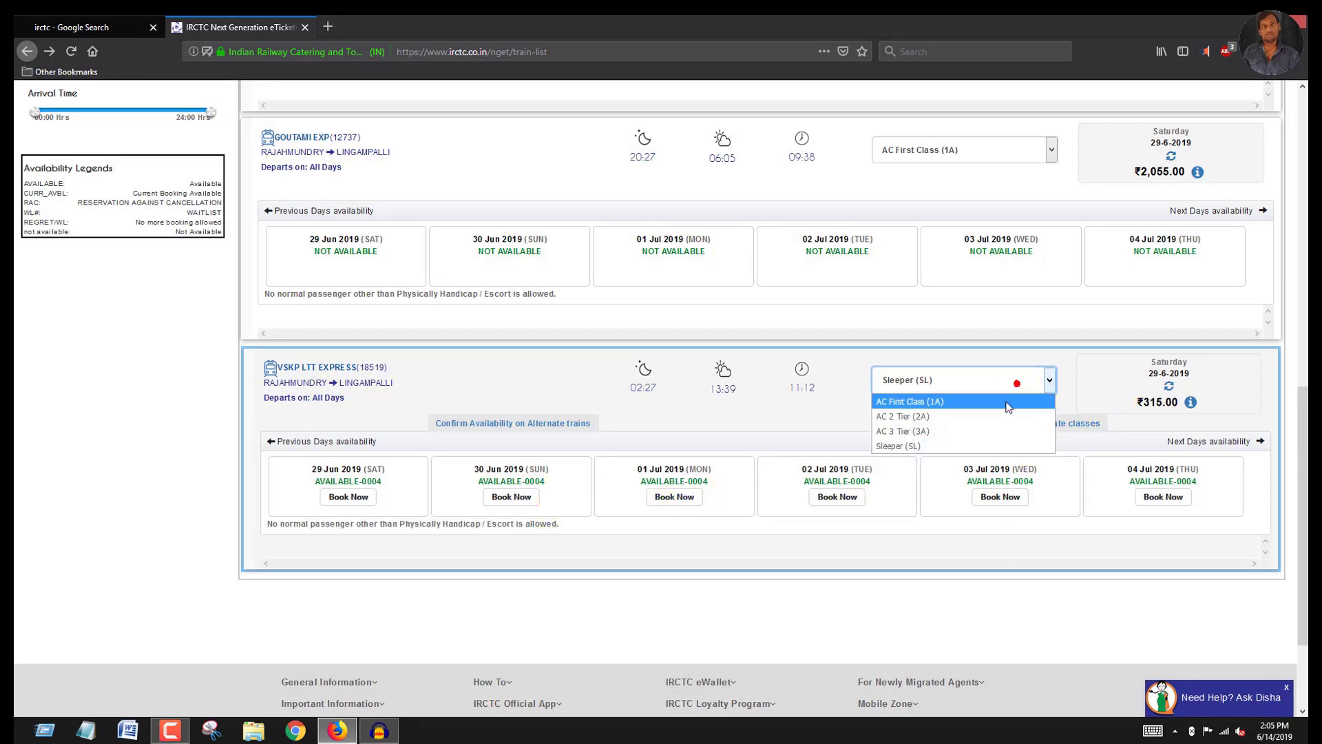
{"action": "left_click", "coordinate": [986, 429]}
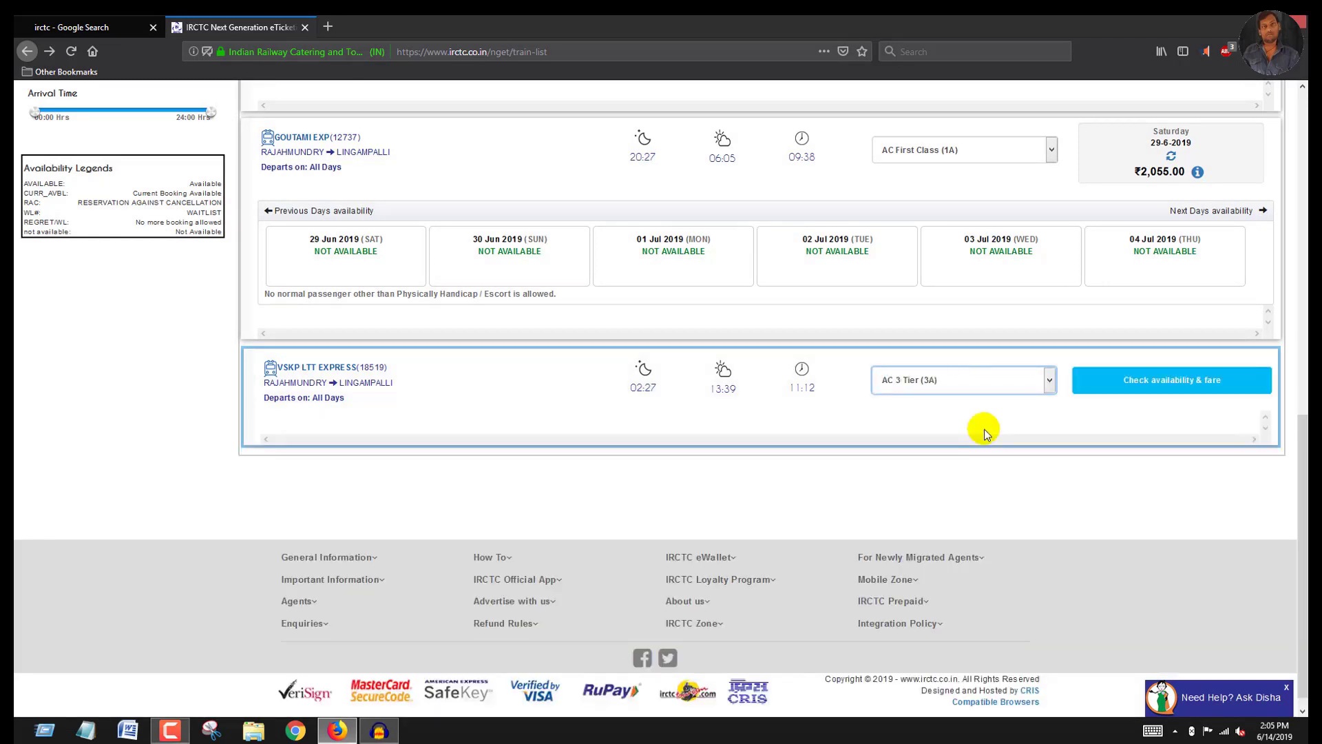
{"action": "left_click", "coordinate": [1127, 387]}
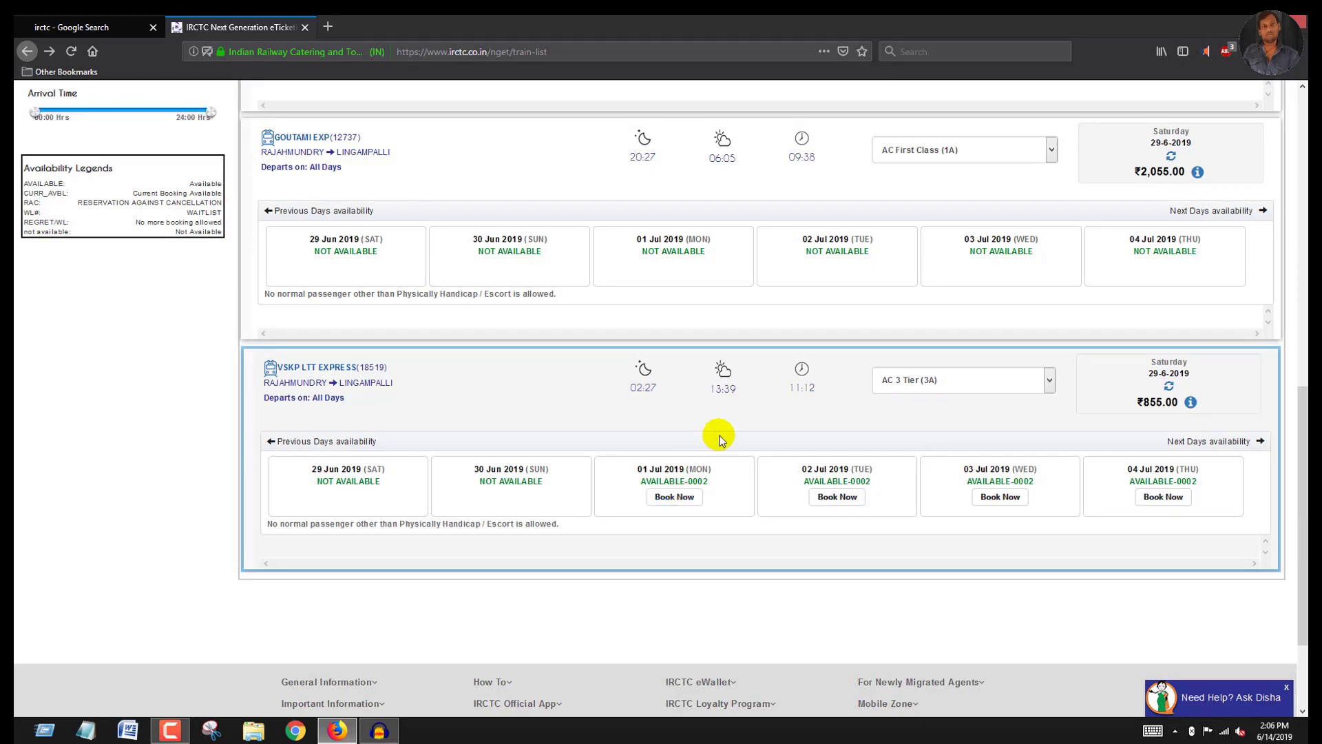
Start booking VSKP LTT EXPRESS (18519) in AC 3 Tier for 01 Jul 2019, accepting the journey from RJY to LPI.
{"action": "scroll", "coordinate": [729, 441], "scroll_direction": "up", "scroll_amount": 5}
{"action": "scroll", "coordinate": [713, 565], "scroll_direction": "down", "scroll_amount": 4}
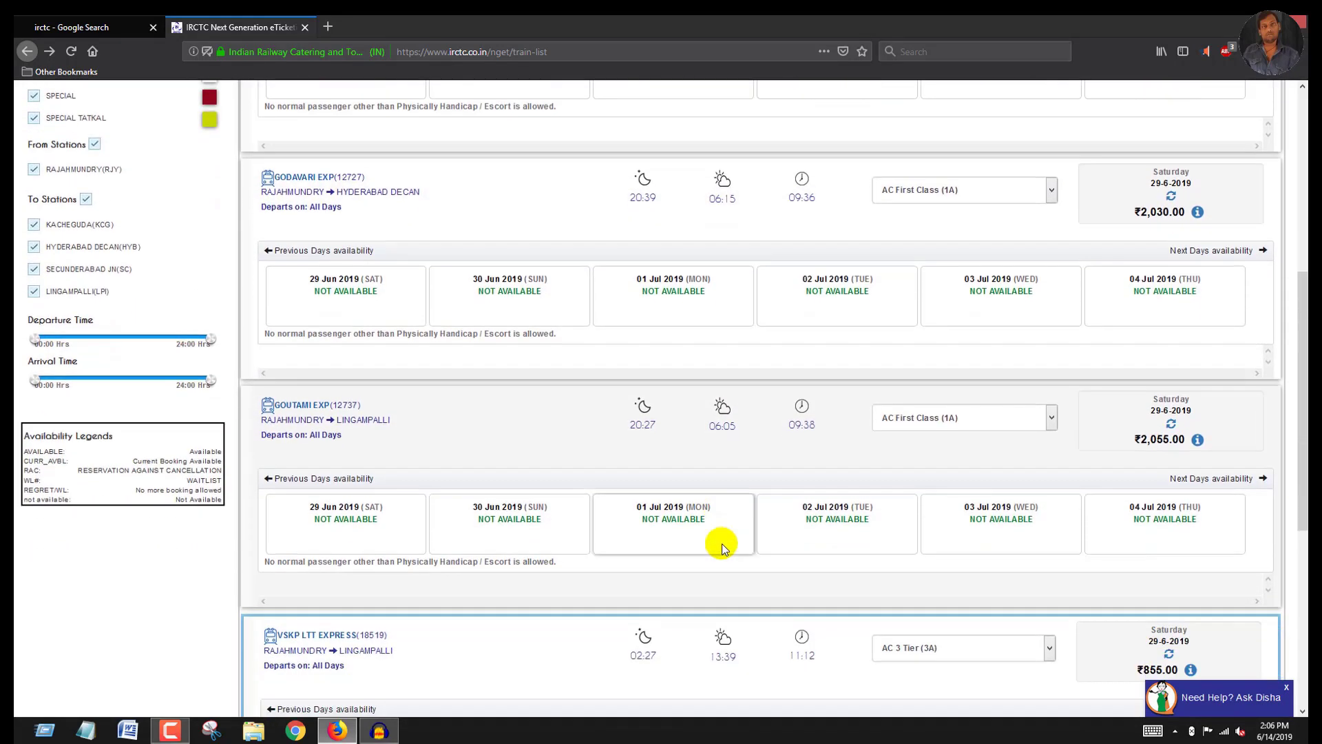
{"action": "left_click", "coordinate": [676, 567]}
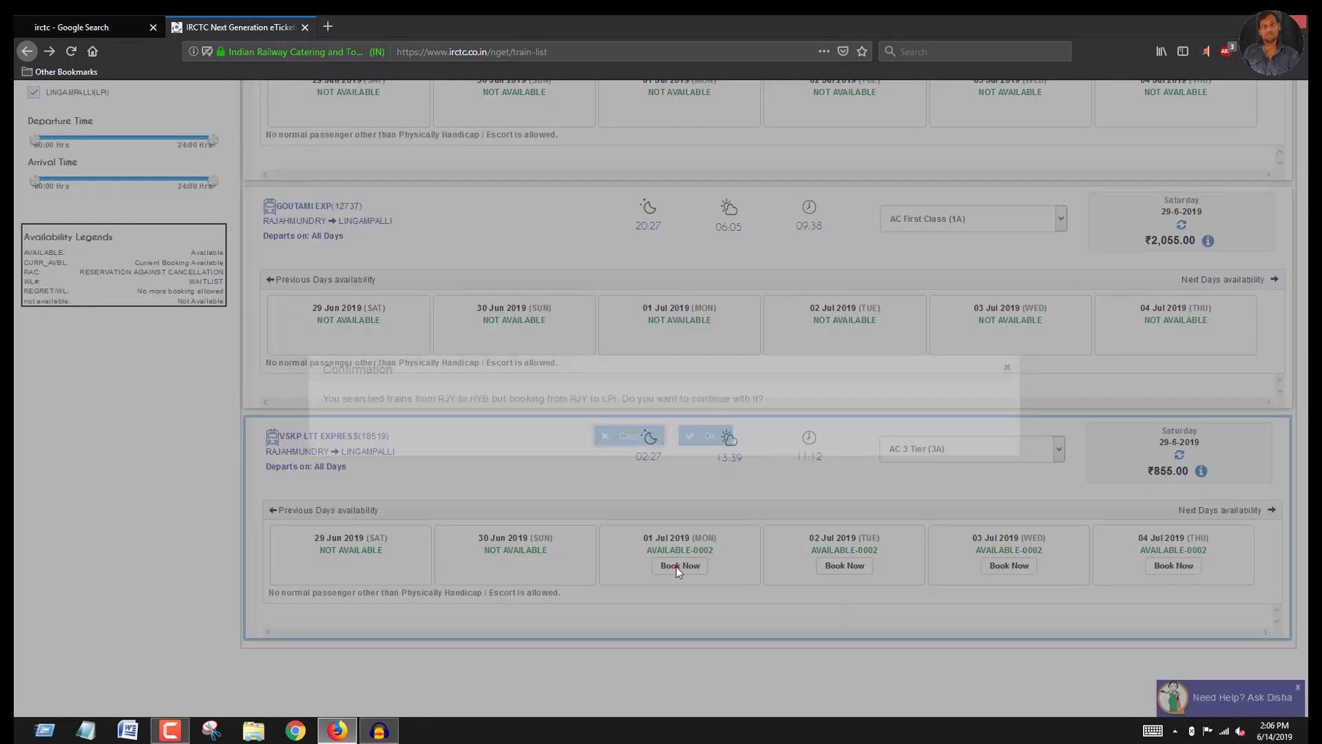
{"action": "left_click_drag", "start_coordinate": [343, 398], "coordinate": [774, 411]}
{"action": "left_click", "coordinate": [712, 436]}
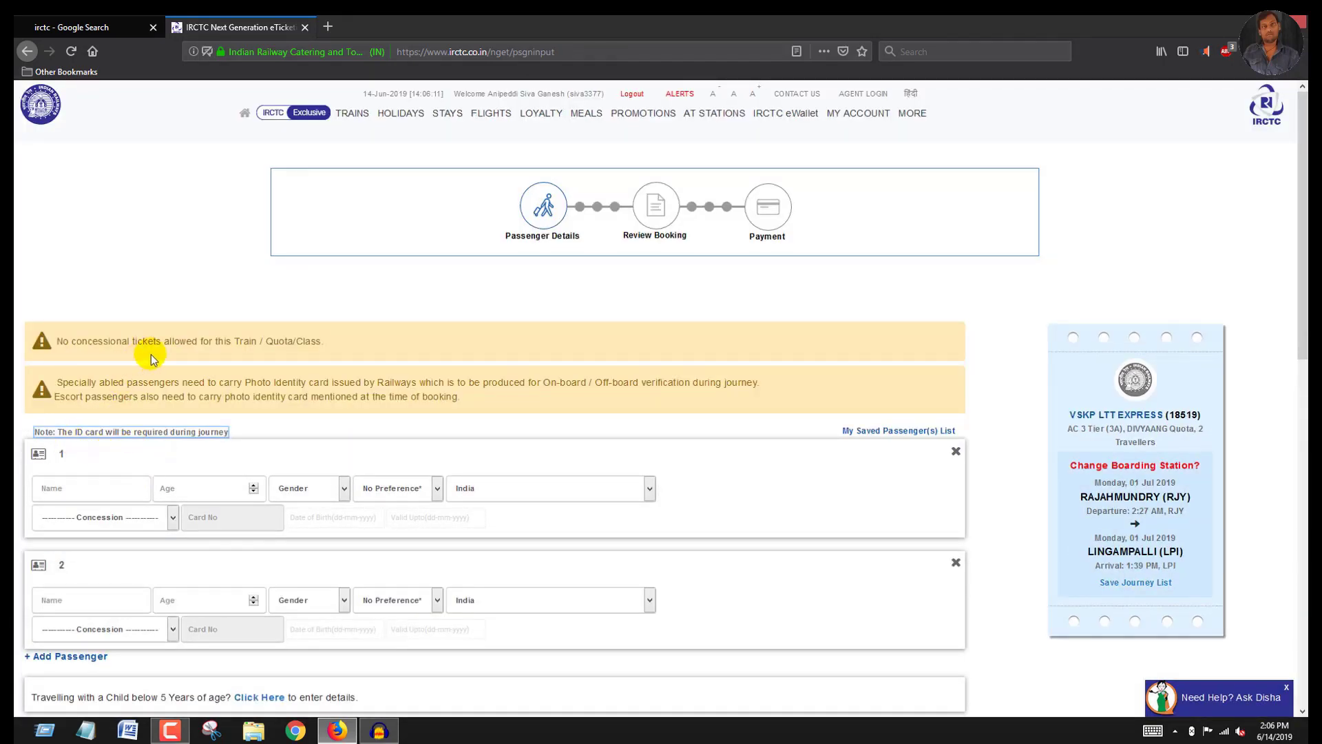
Examine the passenger details form for VSKP LTT EXPRESS, including the concession fields, berth preferences and travel insurance options.
{"action": "scroll", "coordinate": [210, 432], "scroll_direction": "down", "scroll_amount": 3}
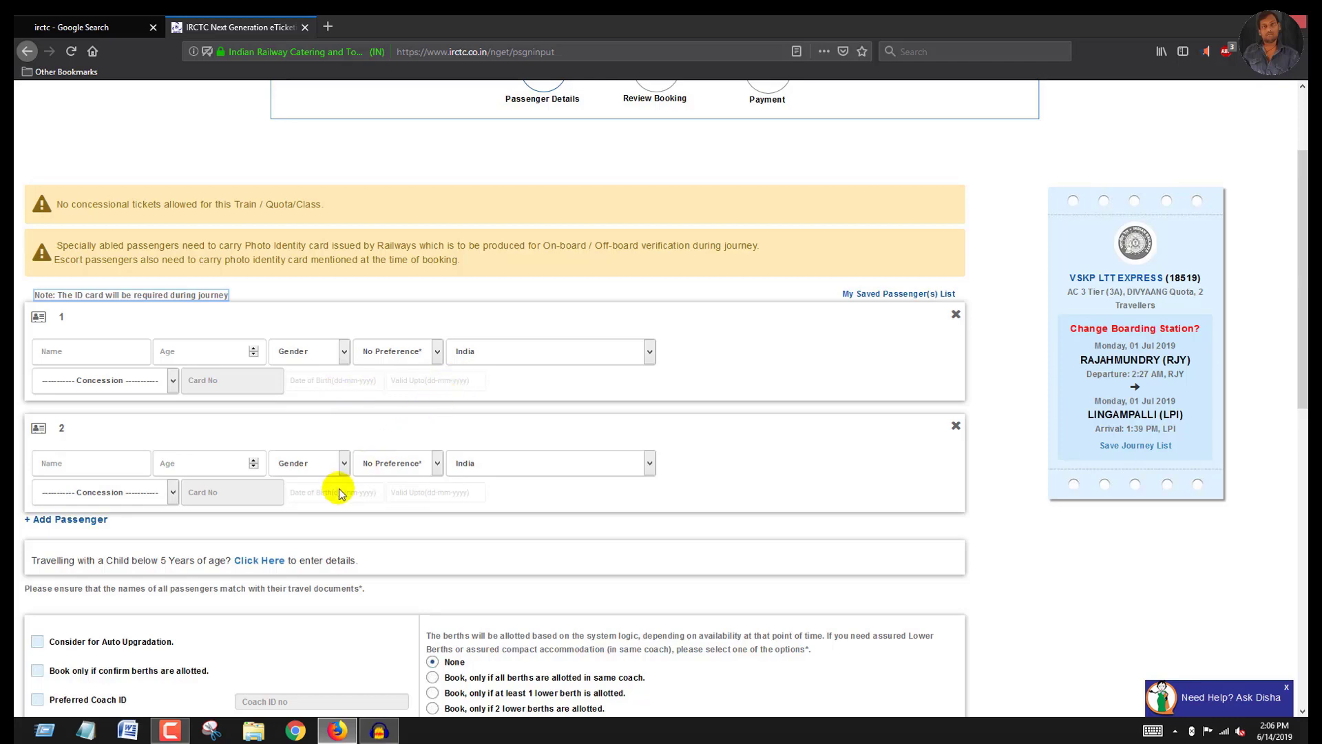
{"action": "scroll", "coordinate": [331, 489], "scroll_direction": "down", "scroll_amount": 2}
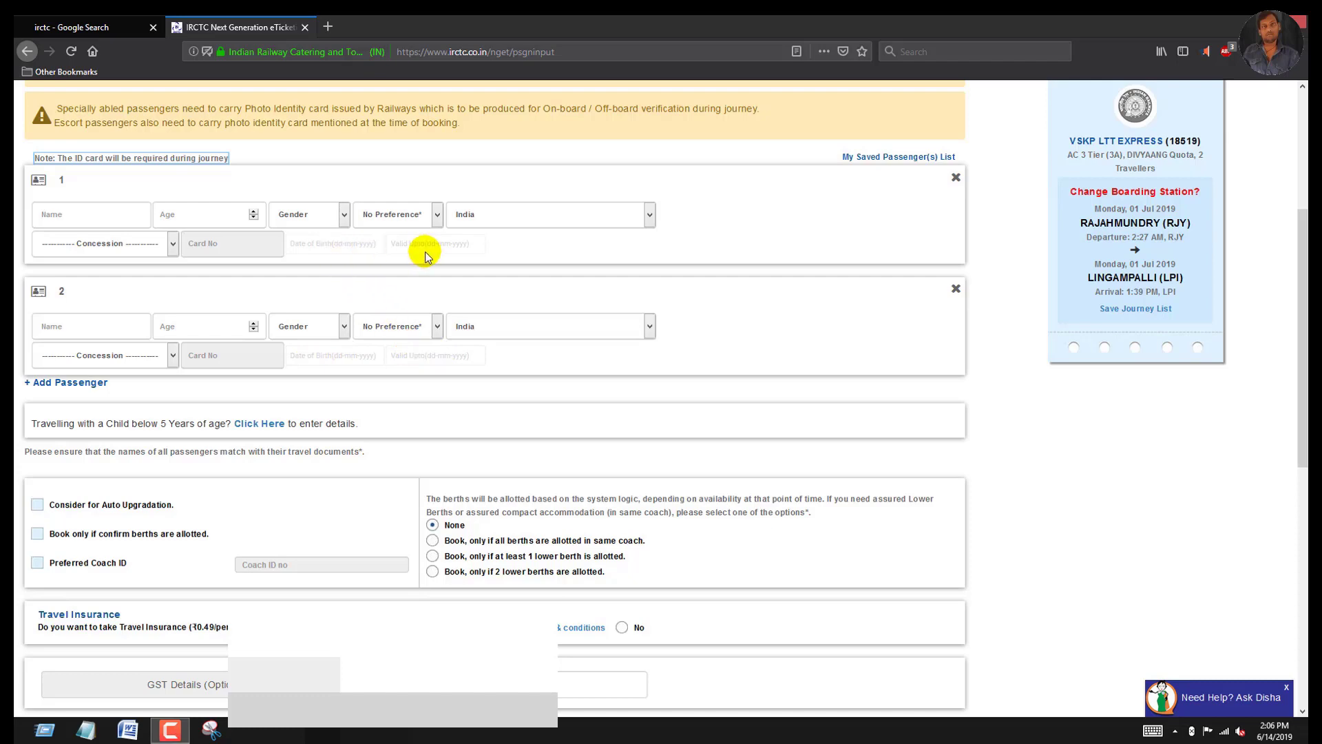
{"action": "scroll", "coordinate": [296, 474], "scroll_direction": "down", "scroll_amount": 1}
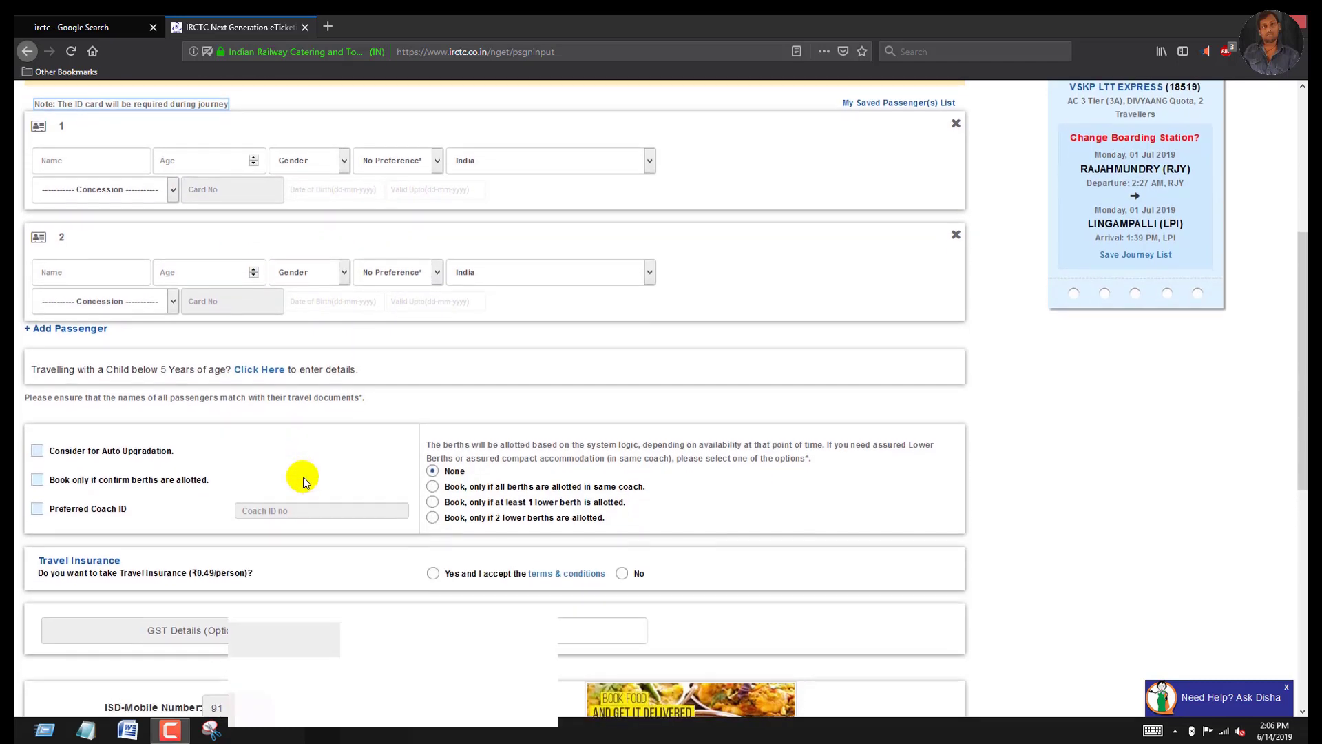
{"action": "scroll", "coordinate": [423, 537], "scroll_direction": "up", "scroll_amount": 2}
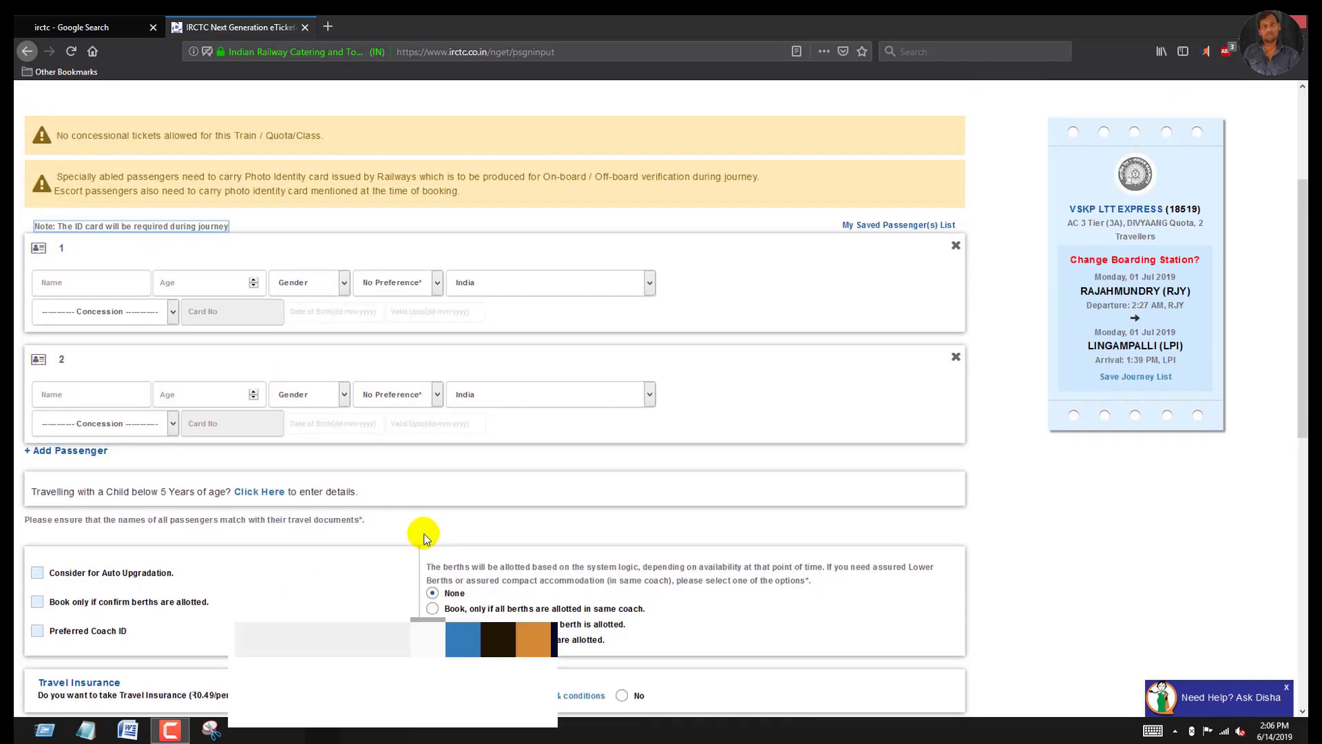
{"action": "scroll", "coordinate": [423, 537], "scroll_direction": "up", "scroll_amount": 3}
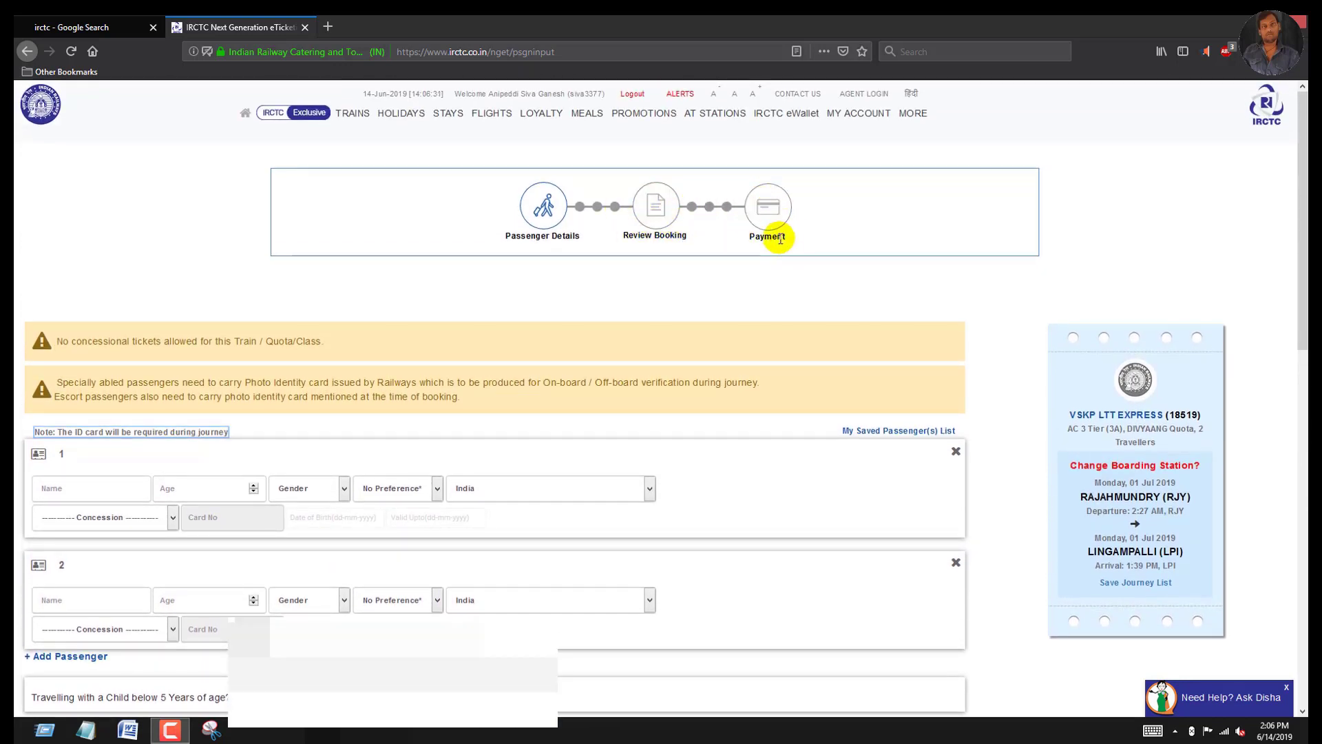
Go back to the Rajahmundry to Hyderabad Decan train list and clear the Divyaang Concession option.
{"action": "key", "text": "alt+Left"}
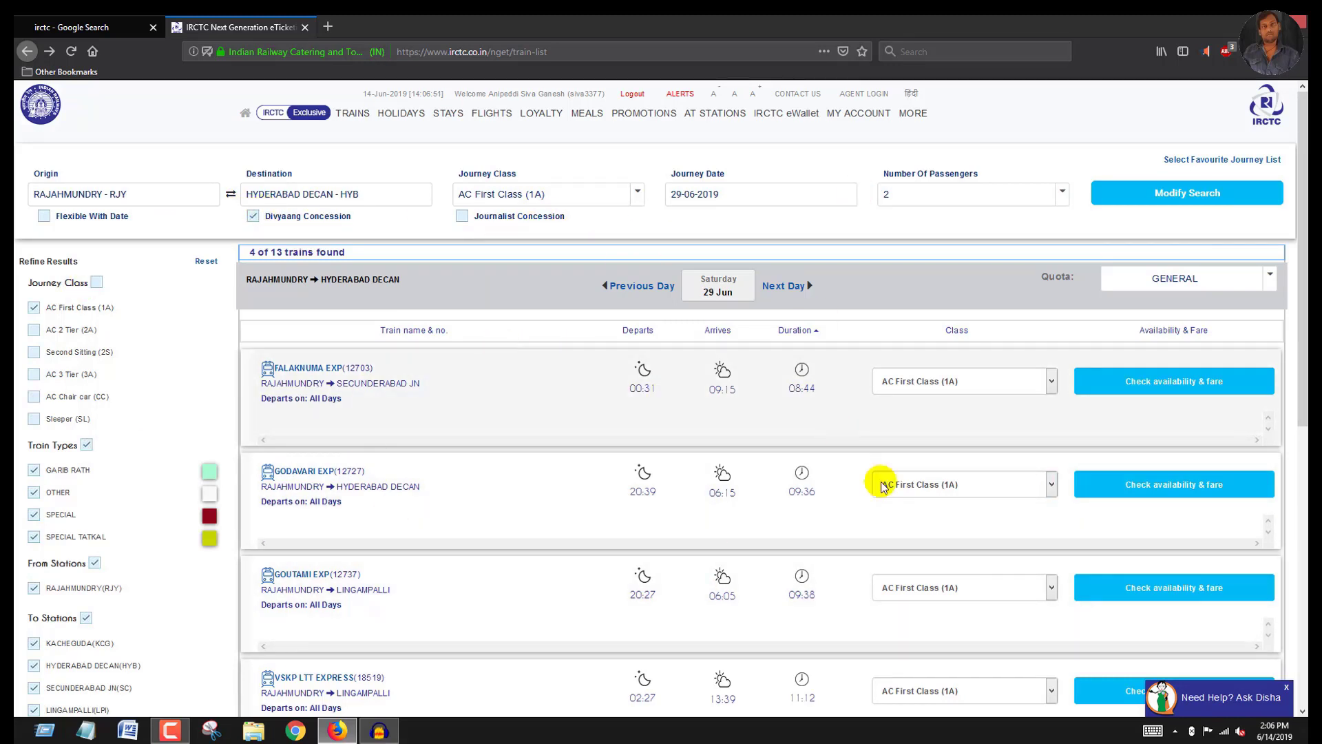
{"action": "left_click", "coordinate": [252, 215]}
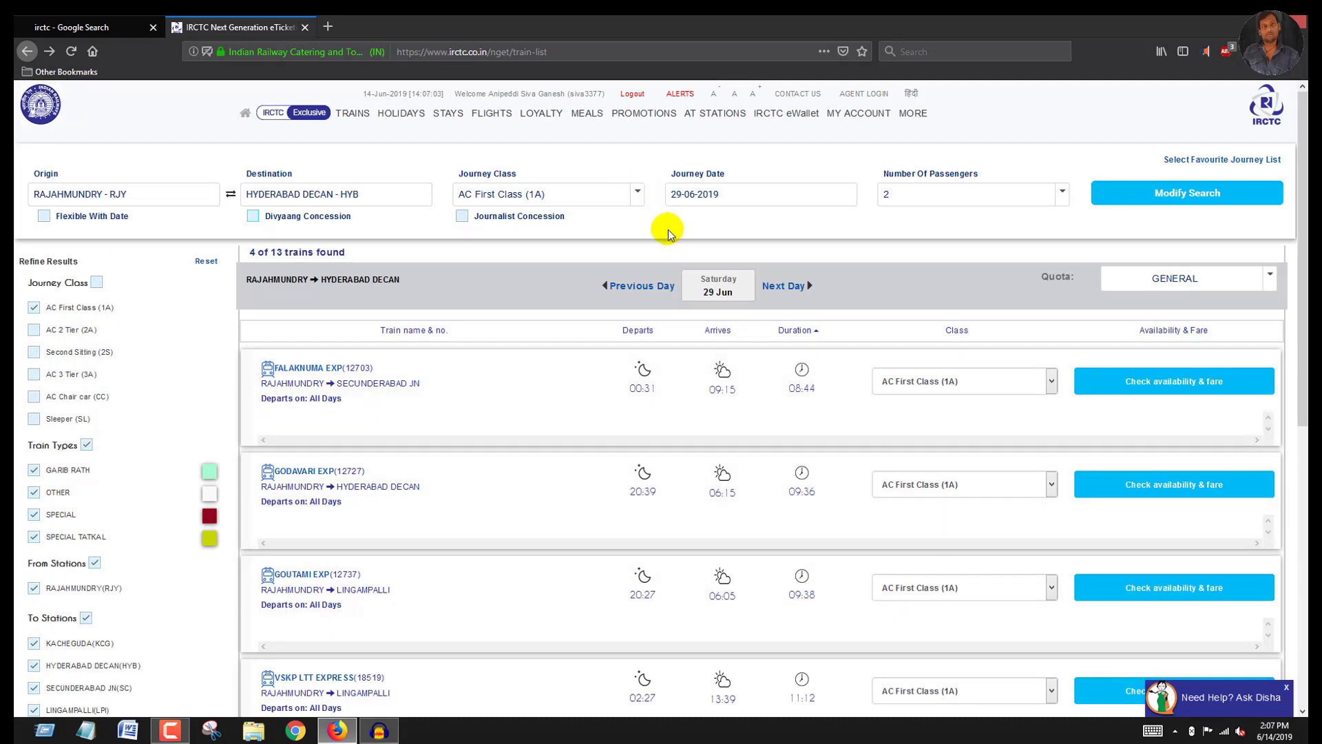
Return to the IRCTC home page and view the PNR status enquiry page, closing it without entering a PNR number.
{"action": "left_click", "coordinate": [245, 113]}
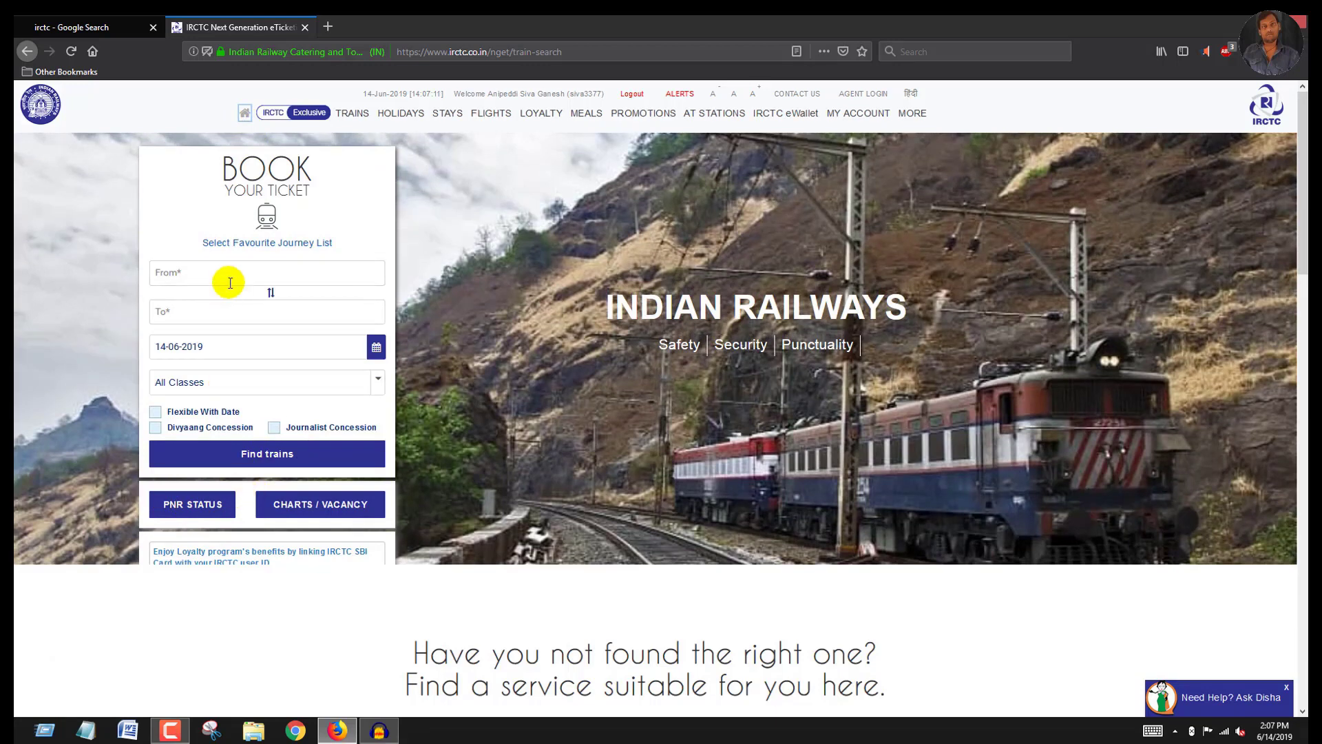
{"action": "left_click", "coordinate": [208, 508]}
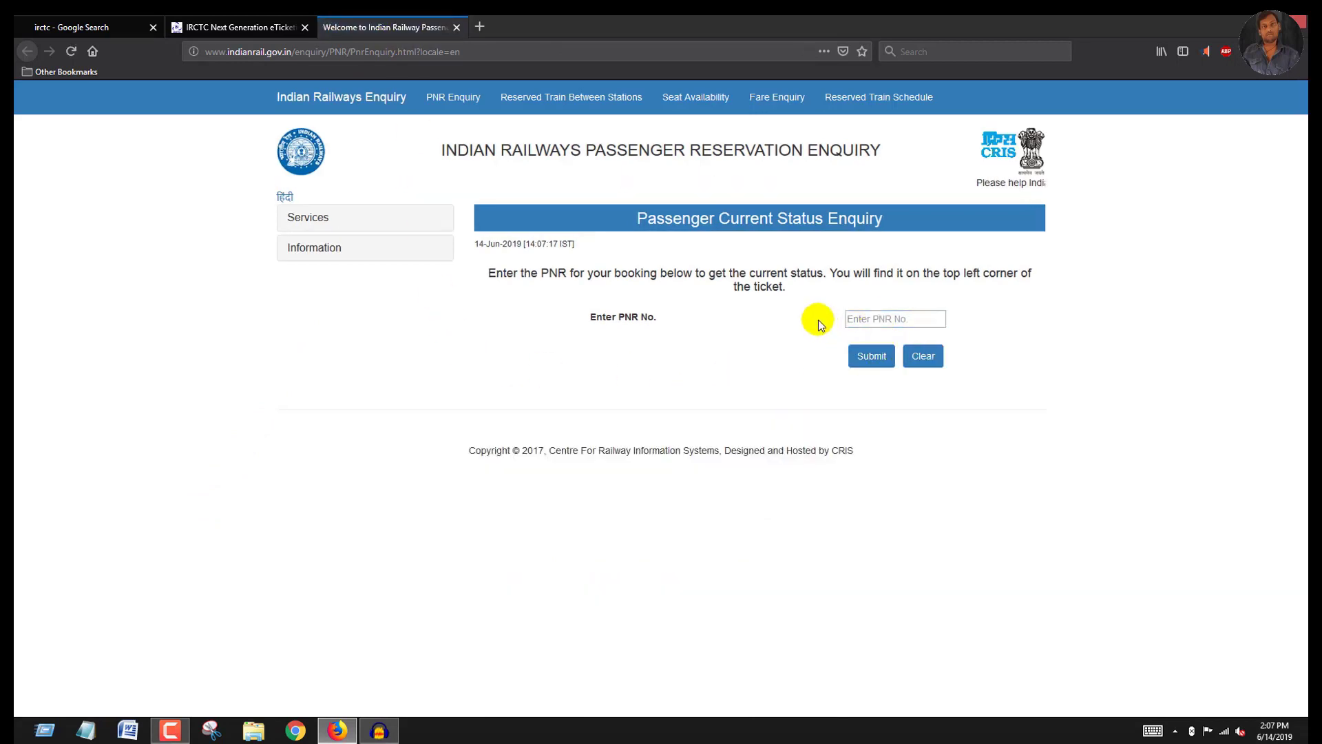
{"action": "left_click", "coordinate": [855, 318]}
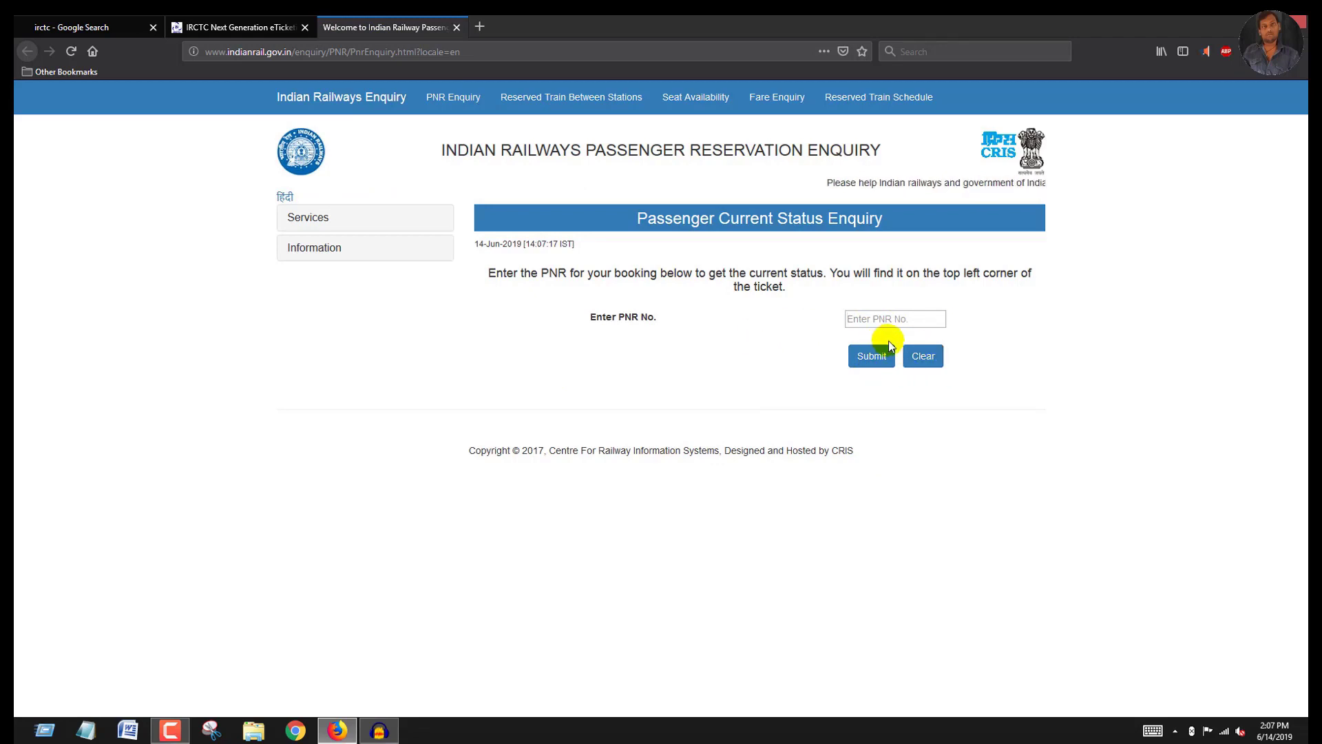
{"action": "left_click", "coordinate": [457, 27]}
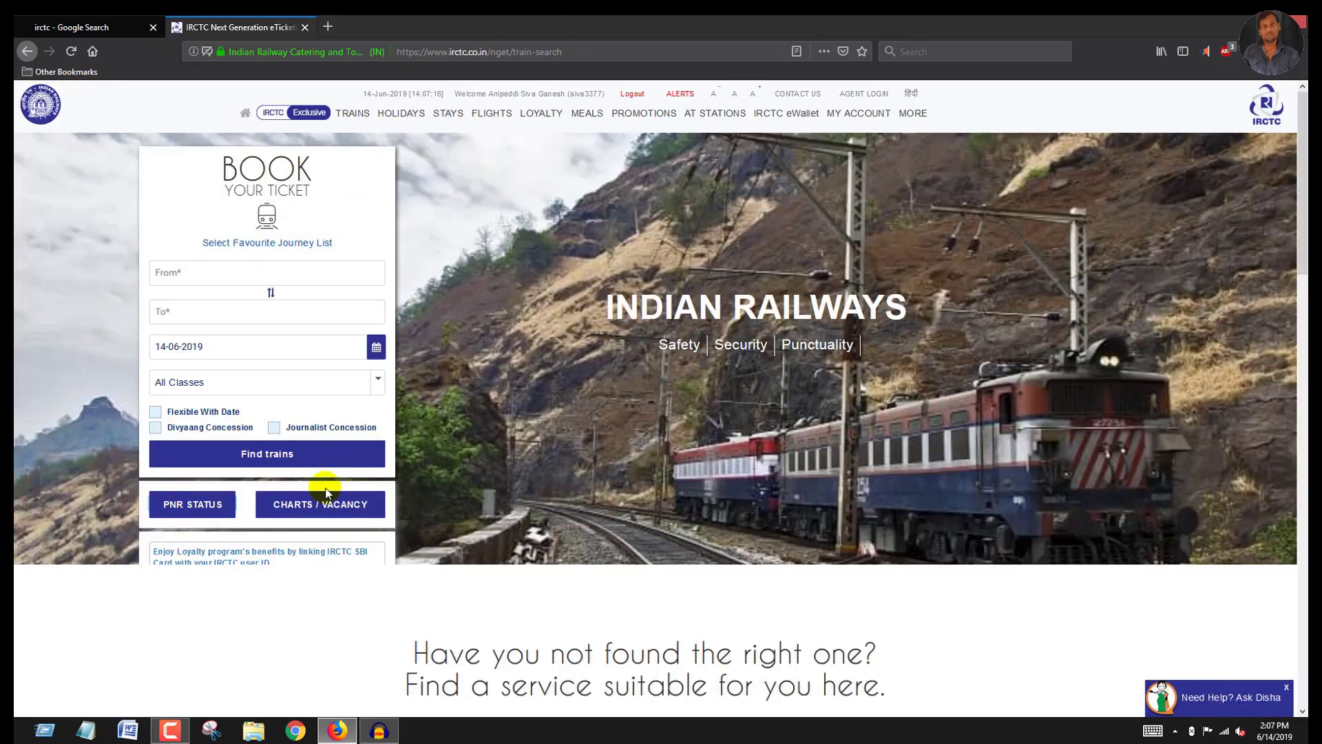
Log out of the IRCTC account.
{"action": "left_click", "coordinate": [632, 95]}
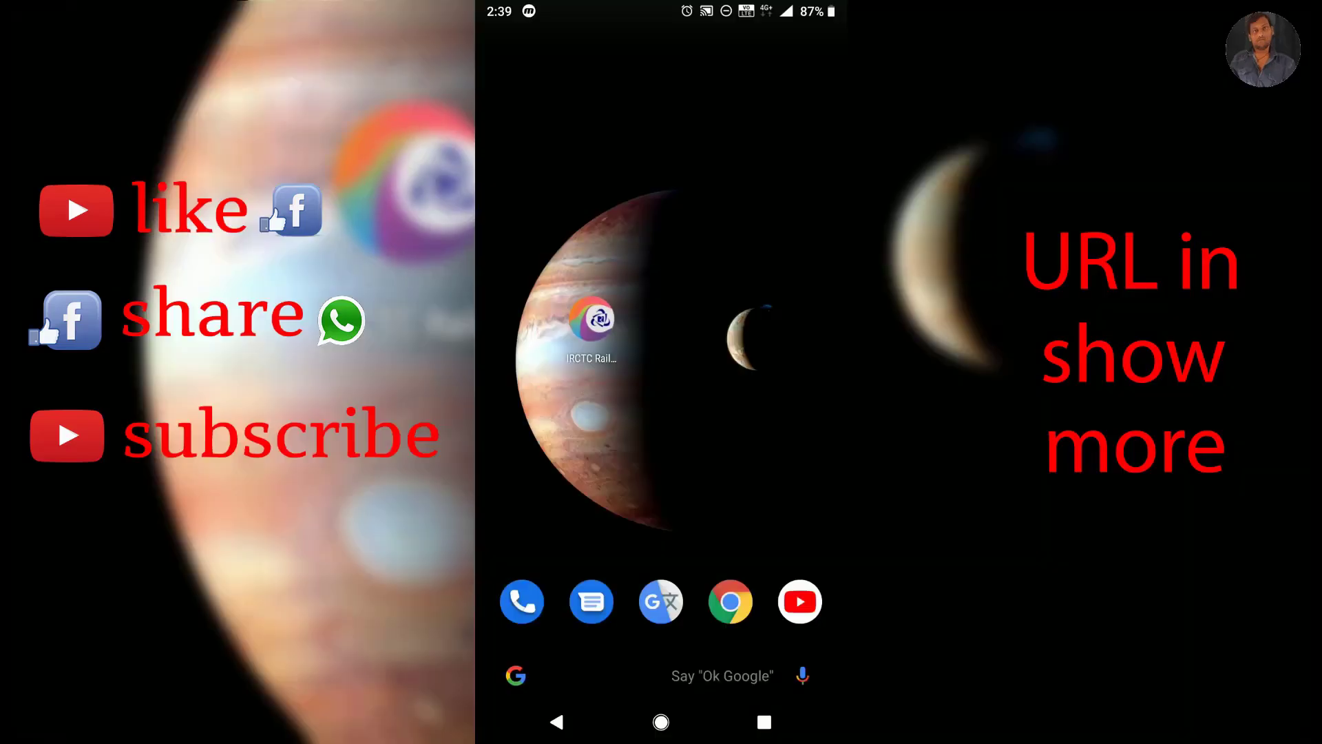
Switch to the Android phone's home screen and move the IRCTC Rail app shortcut to the middle of its row.
{"action": "left_click_drag", "start_coordinate": [591, 318], "coordinate": [661, 320]}
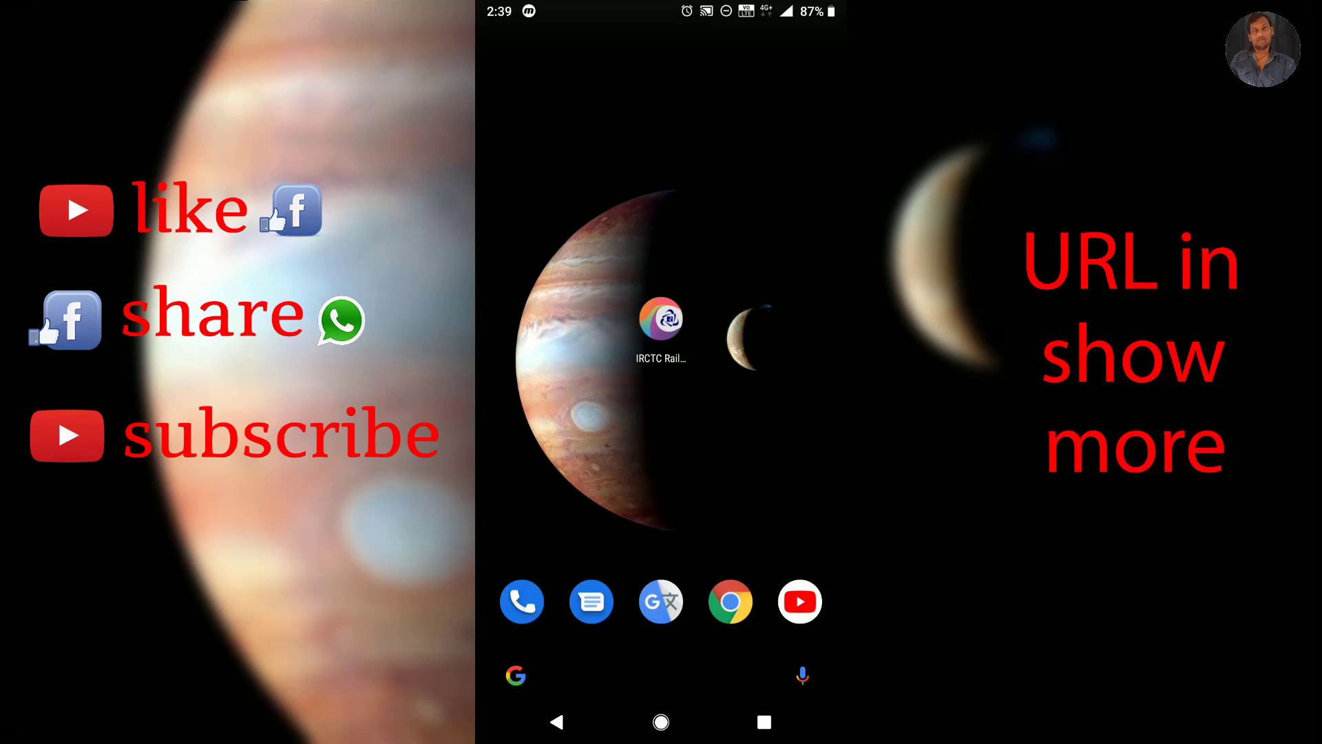
{"action": "mouse_move", "coordinate": [661, 318]}
{"action": "left_mouse_down"}
{"action": "mouse_move", "coordinate": [641, 303]}
{"action": "mouse_move", "coordinate": [661, 333]}
{"action": "mouse_move", "coordinate": [661, 320]}
{"action": "left_mouse_up"}
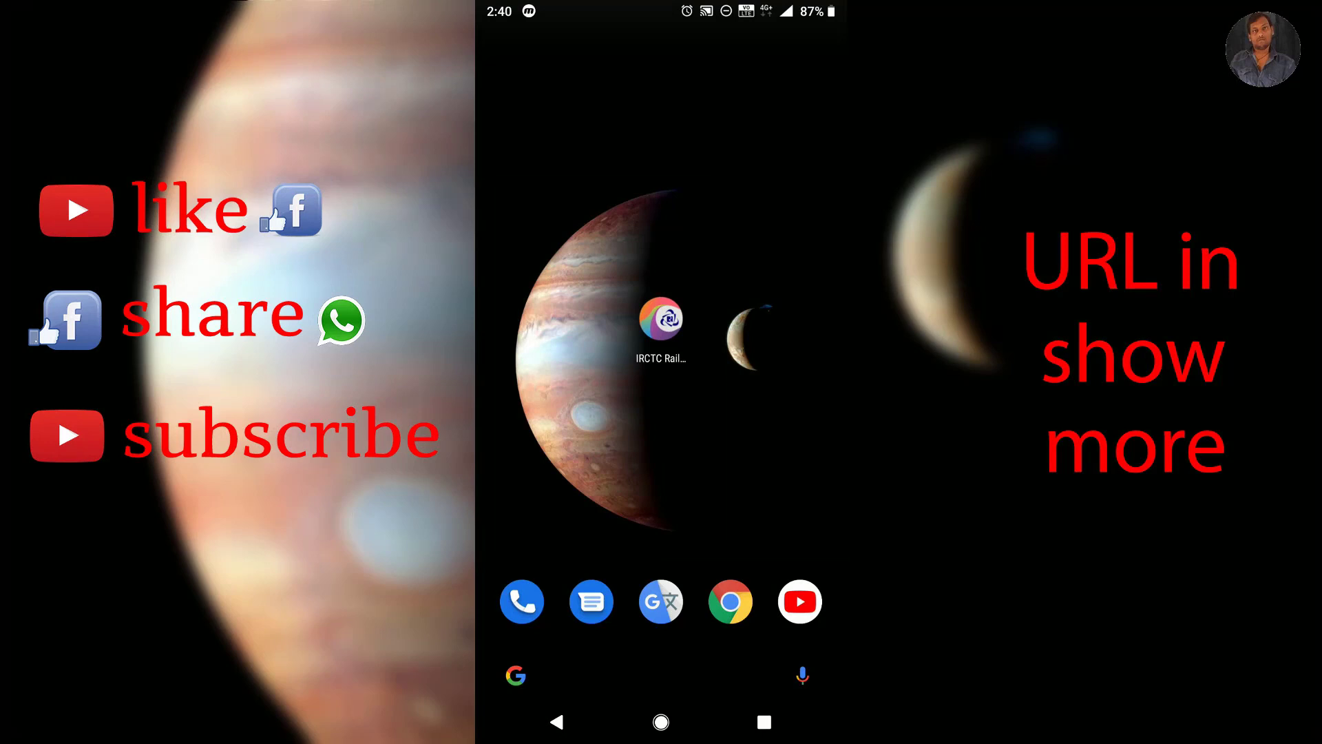